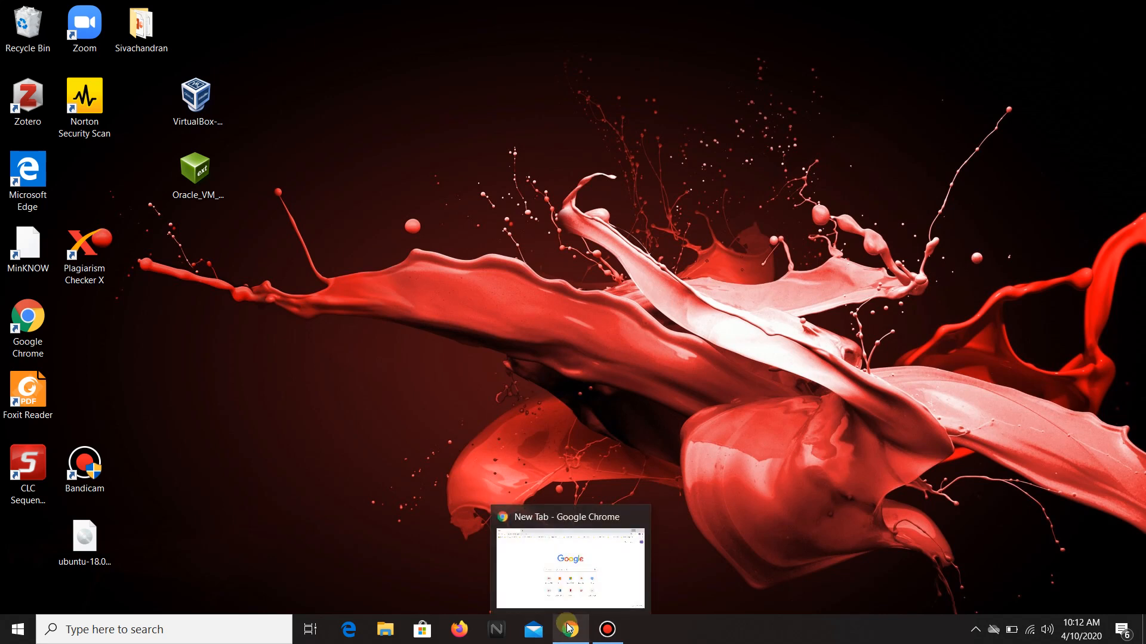
# Open the browser and search Google for virtual box.
pyautogui.click(570, 628)
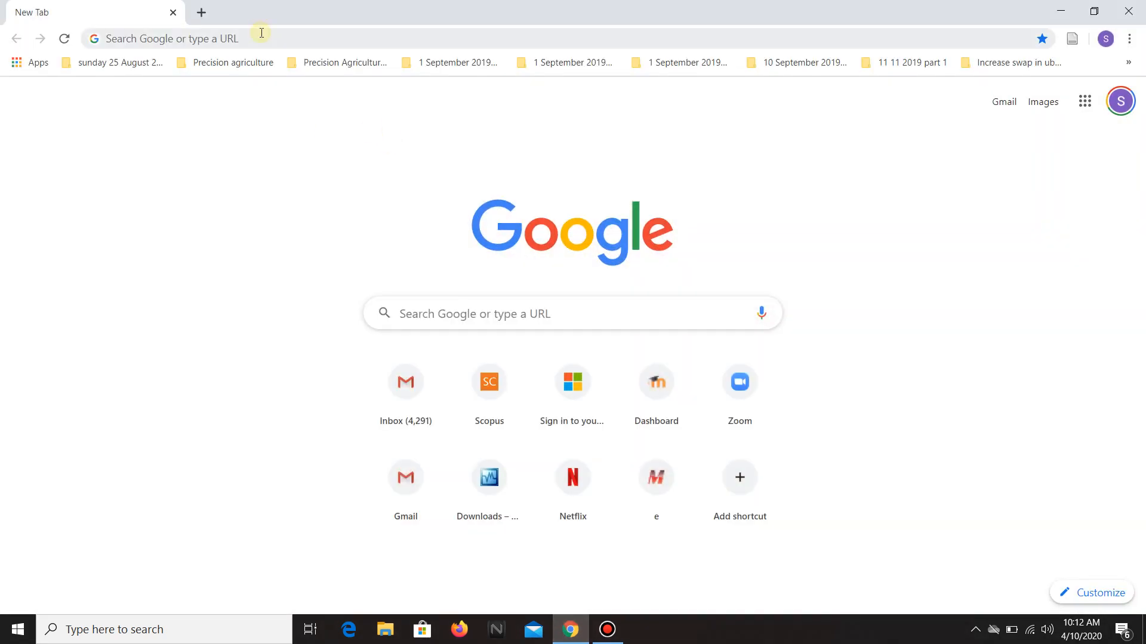
pyautogui.click(261, 33)
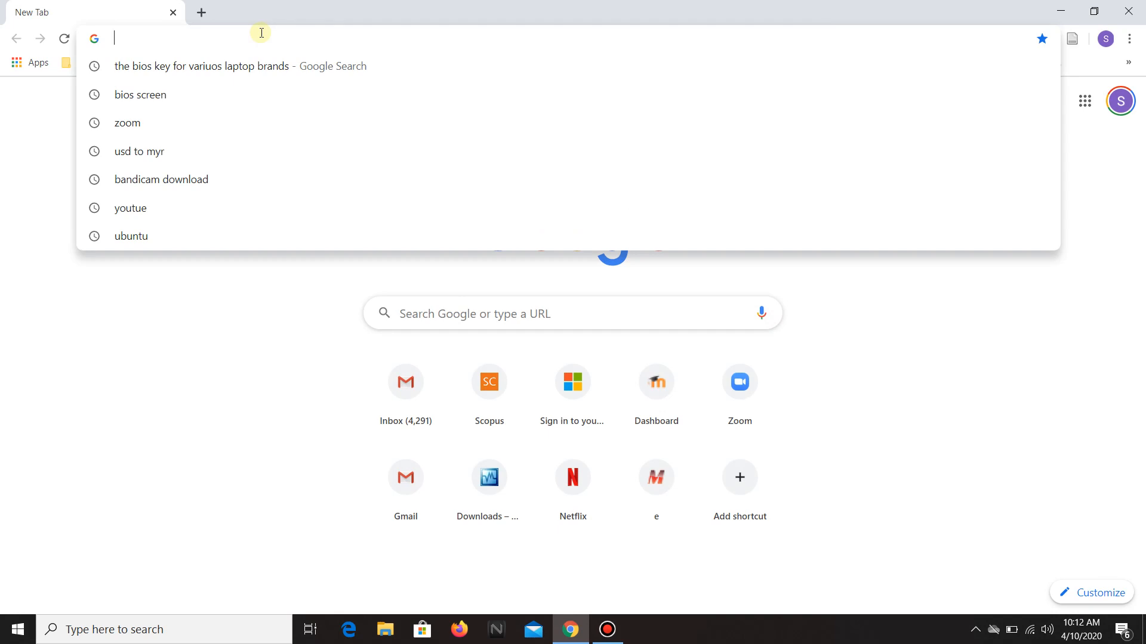
pyautogui.write('virtual bo')
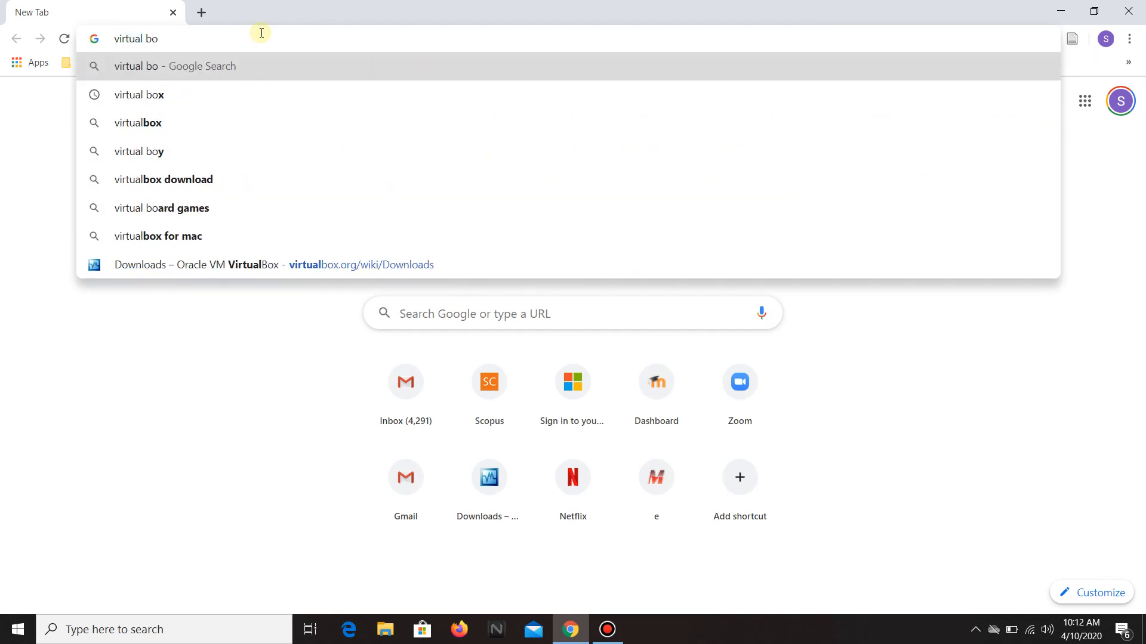
pyautogui.write('x')
pyautogui.press('Return')
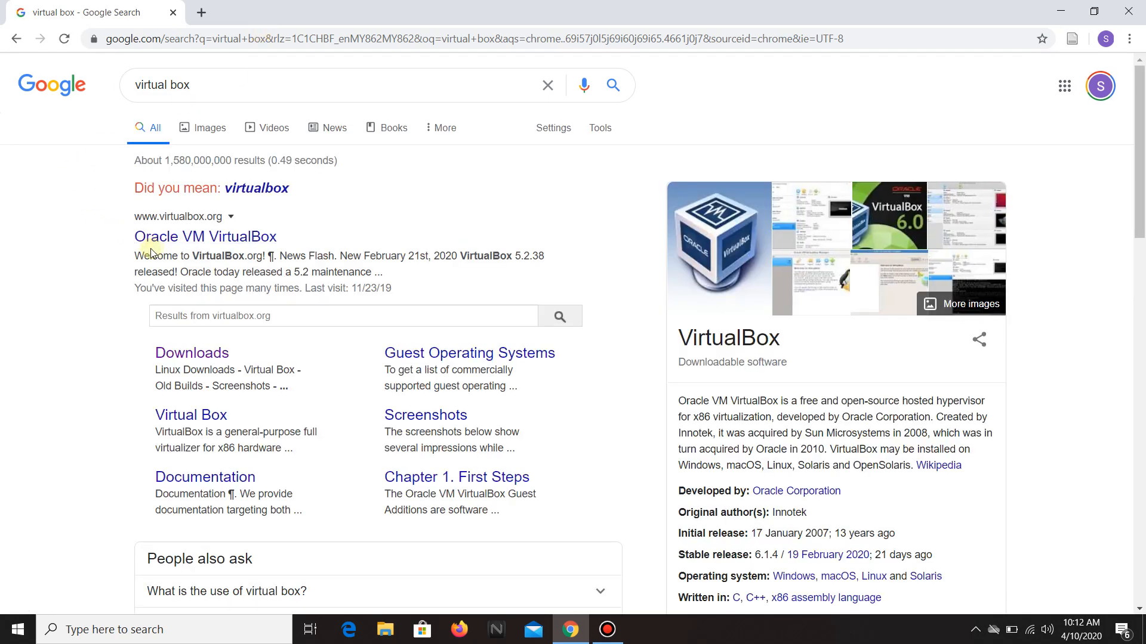
# Open the VirtualBox website, go to the VirtualBox 6.1 download page, and download the Windows hosts installer.
pyautogui.click(205, 238)
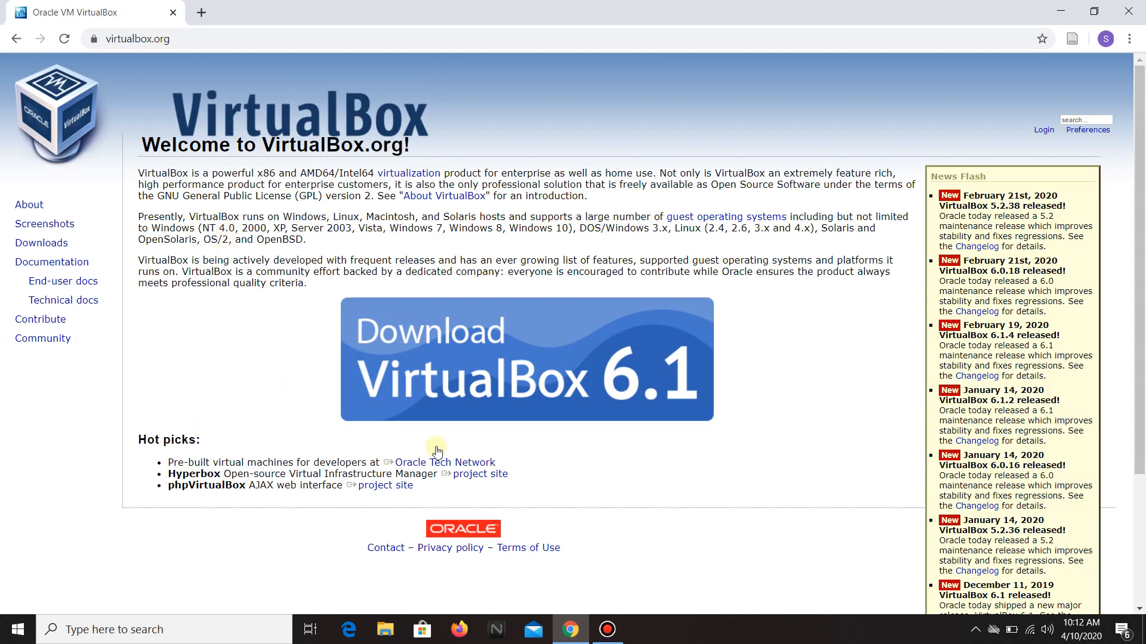
pyautogui.click(465, 359)
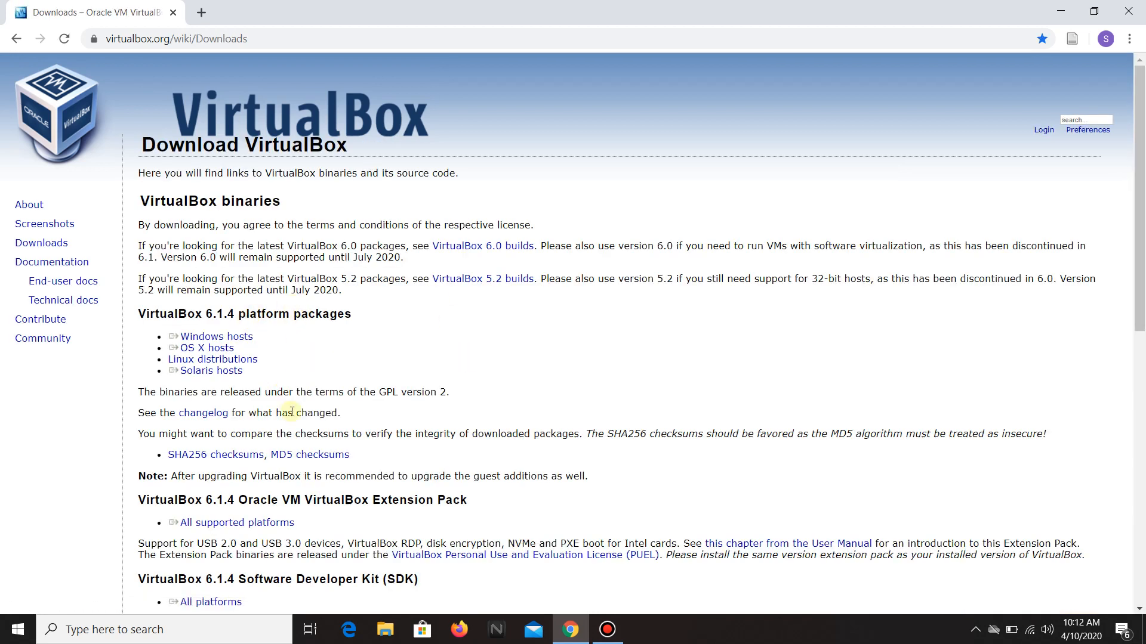
pyautogui.click(246, 340)
pyautogui.doubleClick(179, 314)
pyautogui.click(216, 316)
pyautogui.doubleClick(178, 316)
pyautogui.click(213, 314)
pyautogui.click(228, 338)
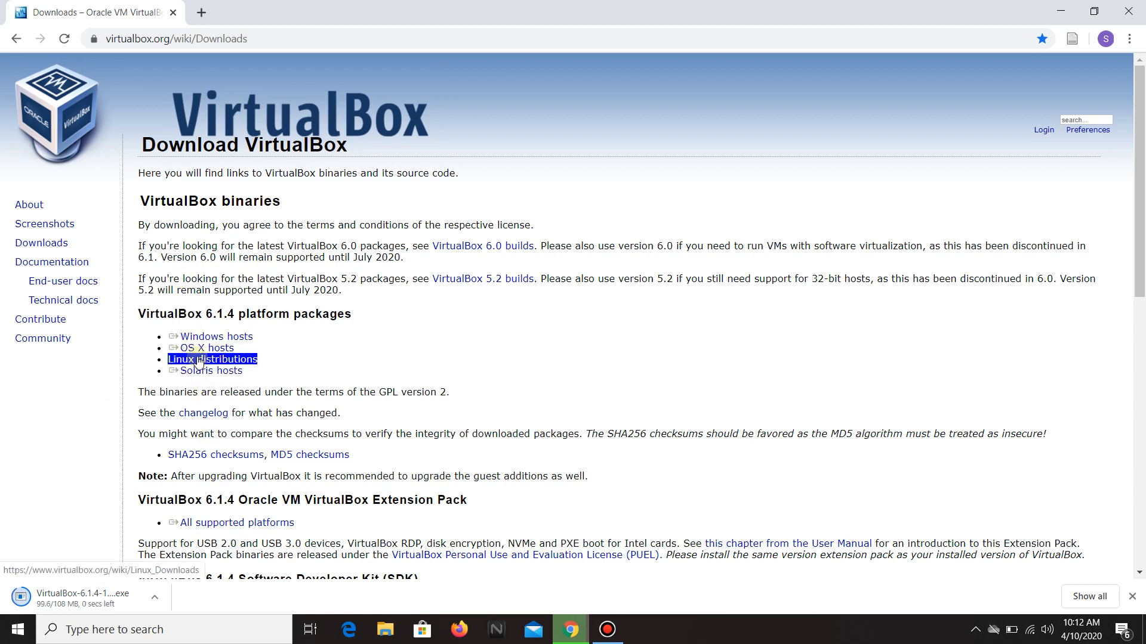
# Download the VirtualBox 6.1.4 Oracle VM VirtualBox Extension Pack for all supported platforms.
pyautogui.scroll(-1, 170, 453)
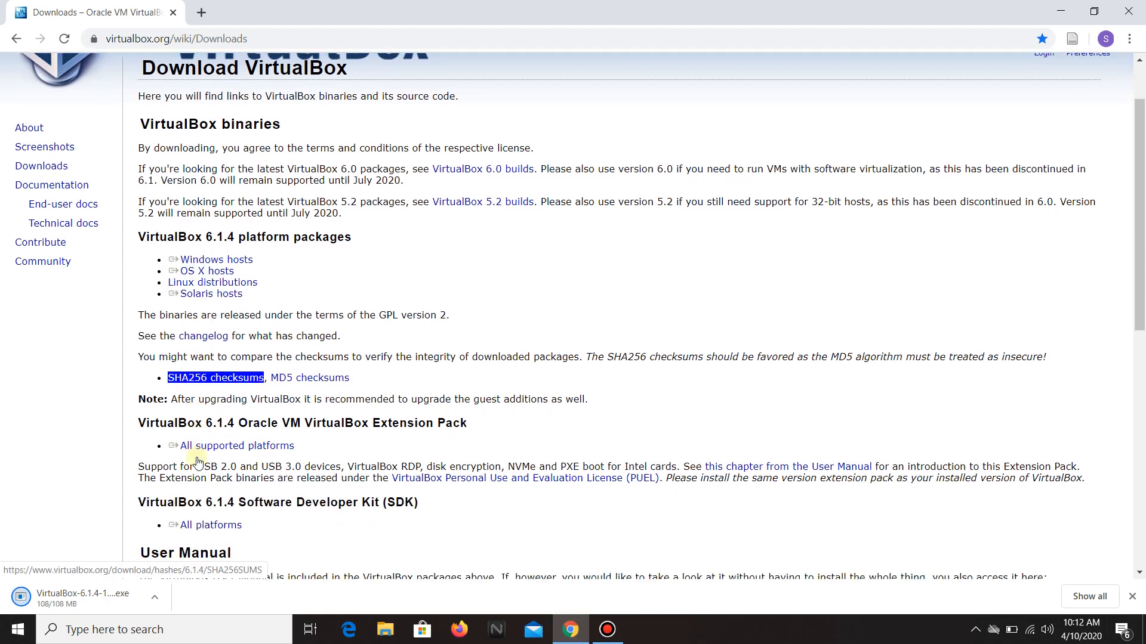
pyautogui.doubleClick(161, 423)
pyautogui.click(337, 429)
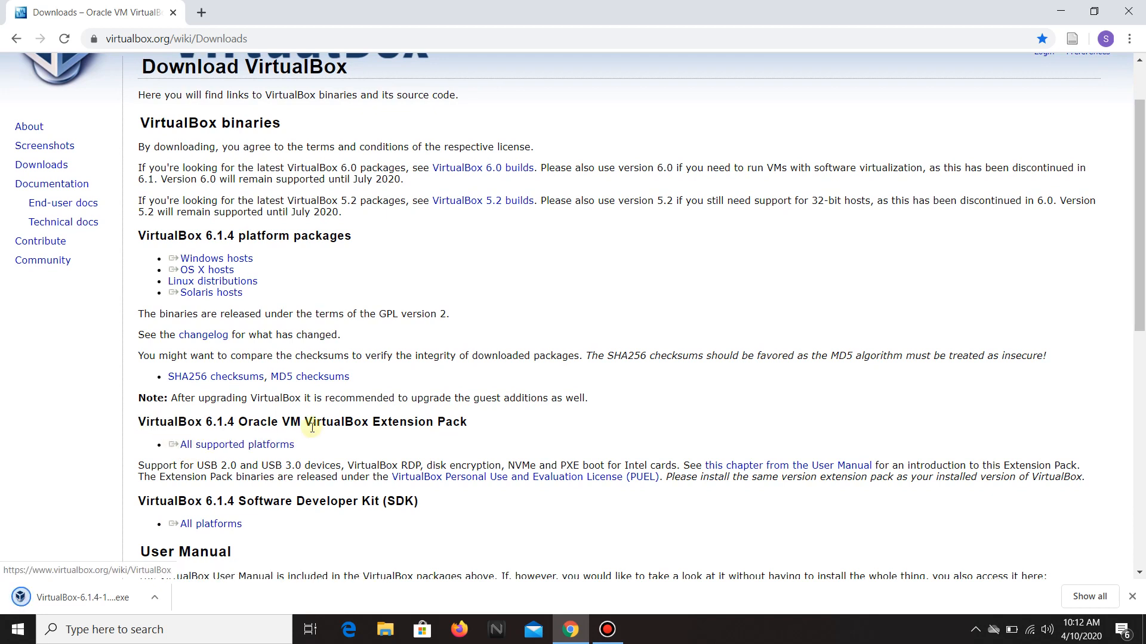
pyautogui.doubleClick(154, 425)
pyautogui.click(225, 425)
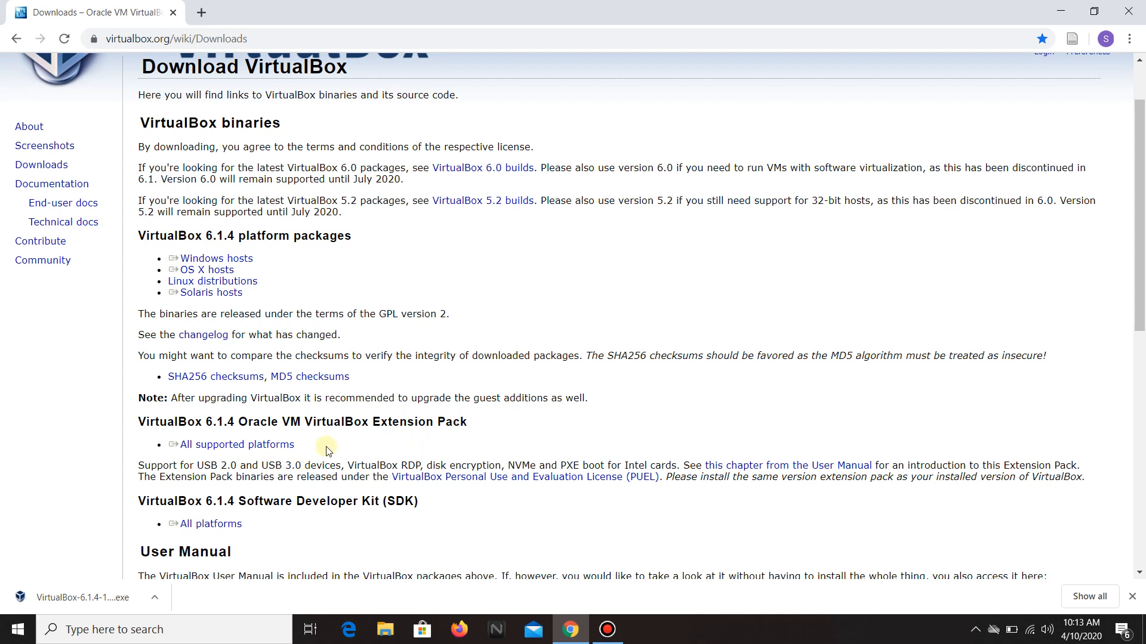
pyautogui.click(247, 450)
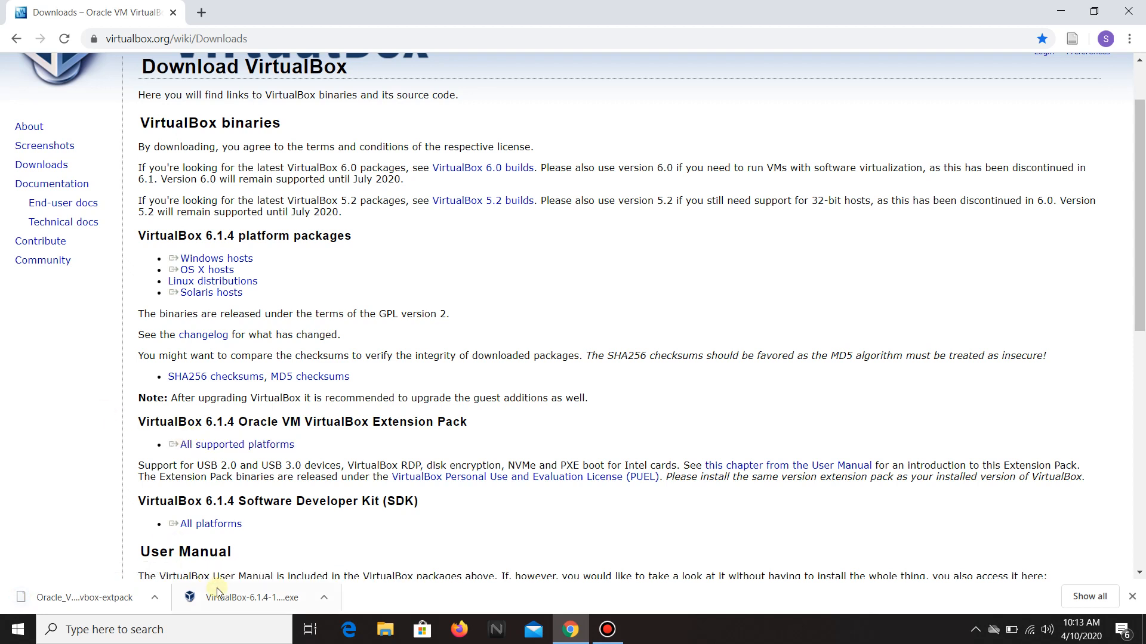
# Run the downloaded VirtualBox 6.1.4 installer, keep the default features and shortcuts, accept the network warning, and finish installing.
pyautogui.click(233, 599)
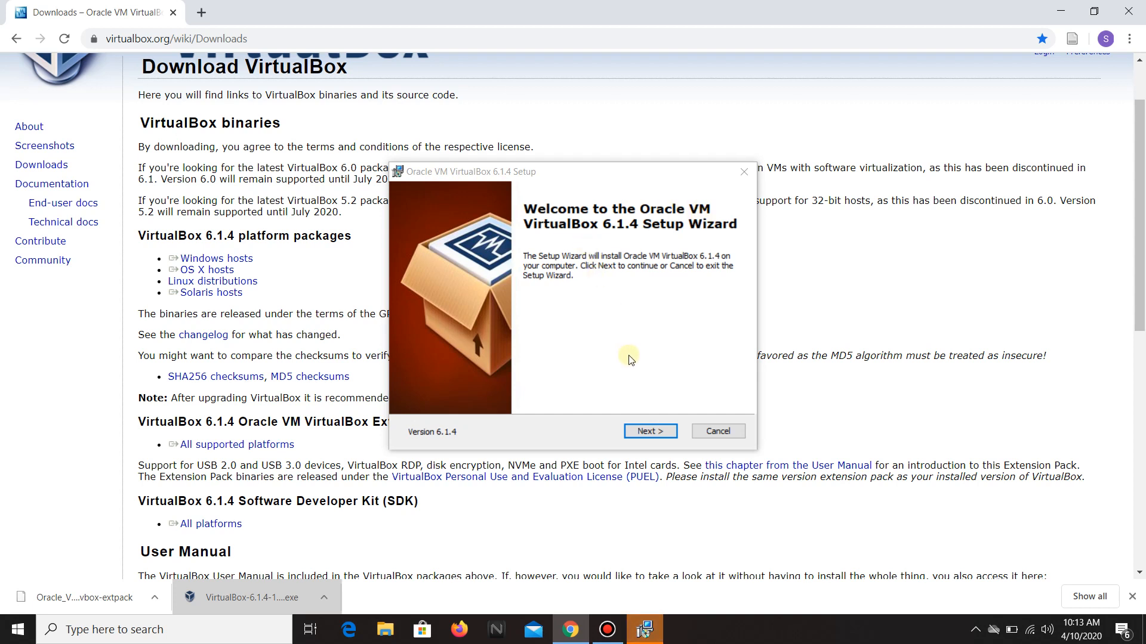
pyautogui.click(649, 432)
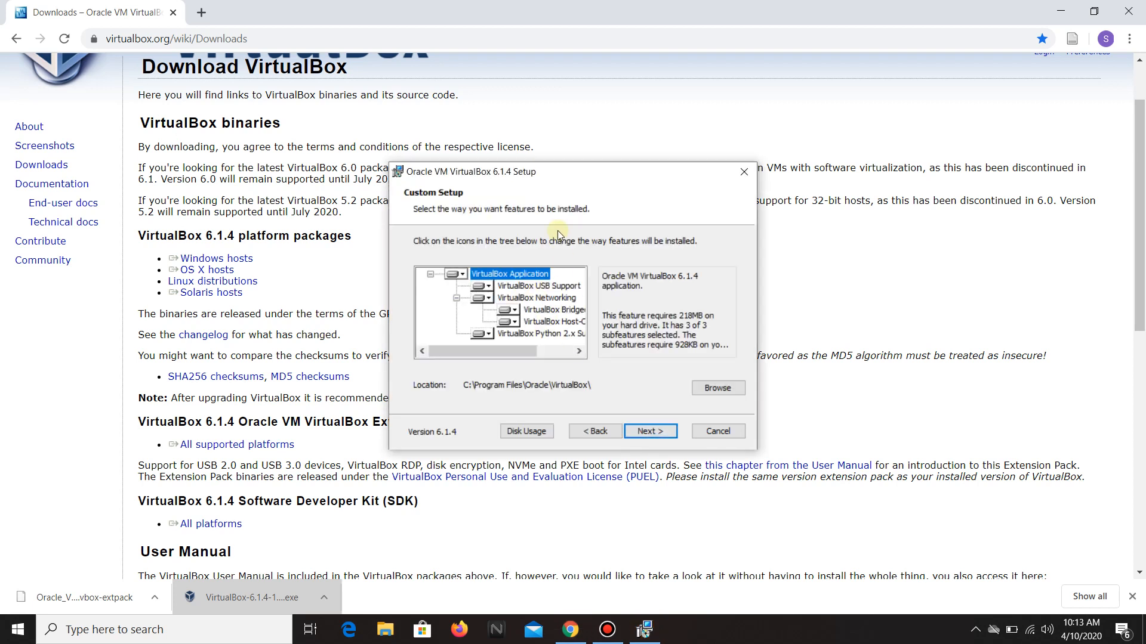
pyautogui.click(664, 434)
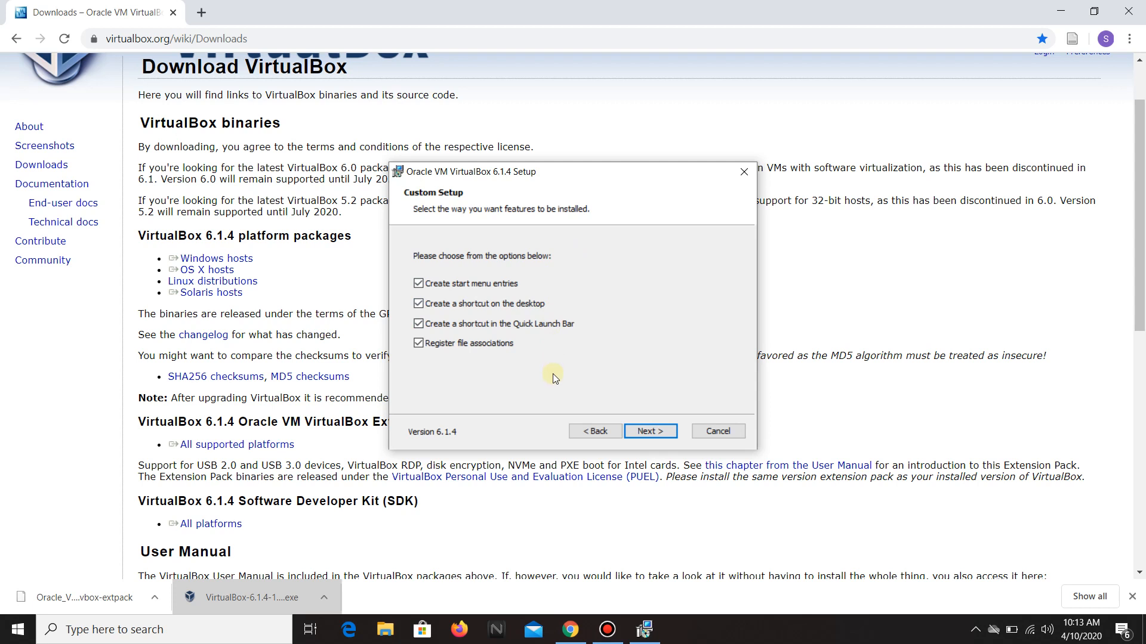
pyautogui.click(647, 432)
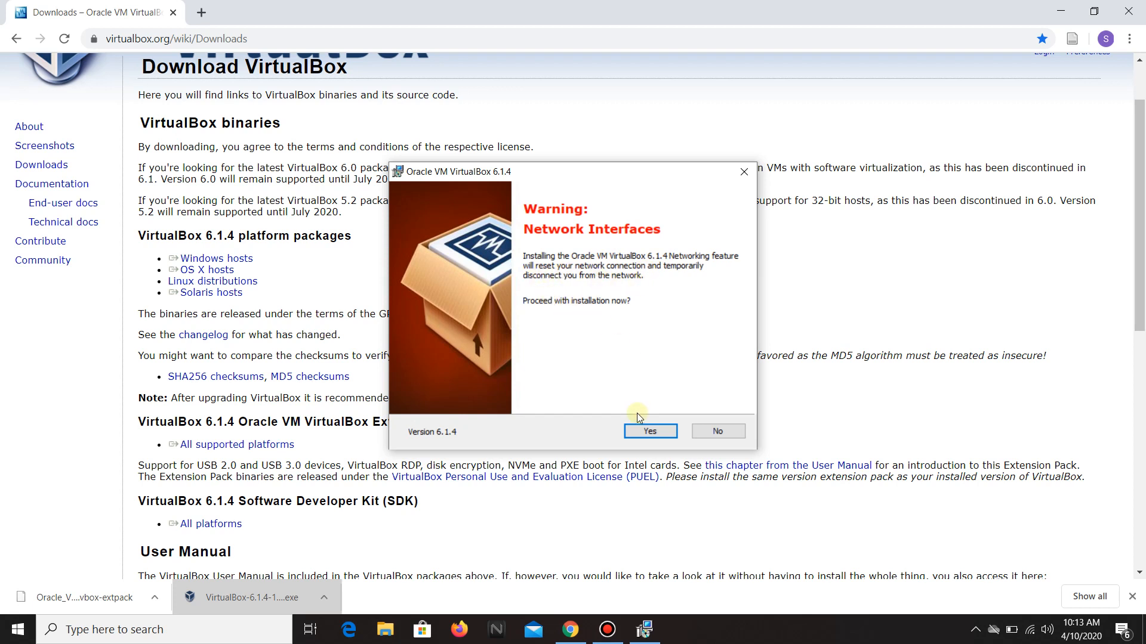
pyautogui.click(636, 431)
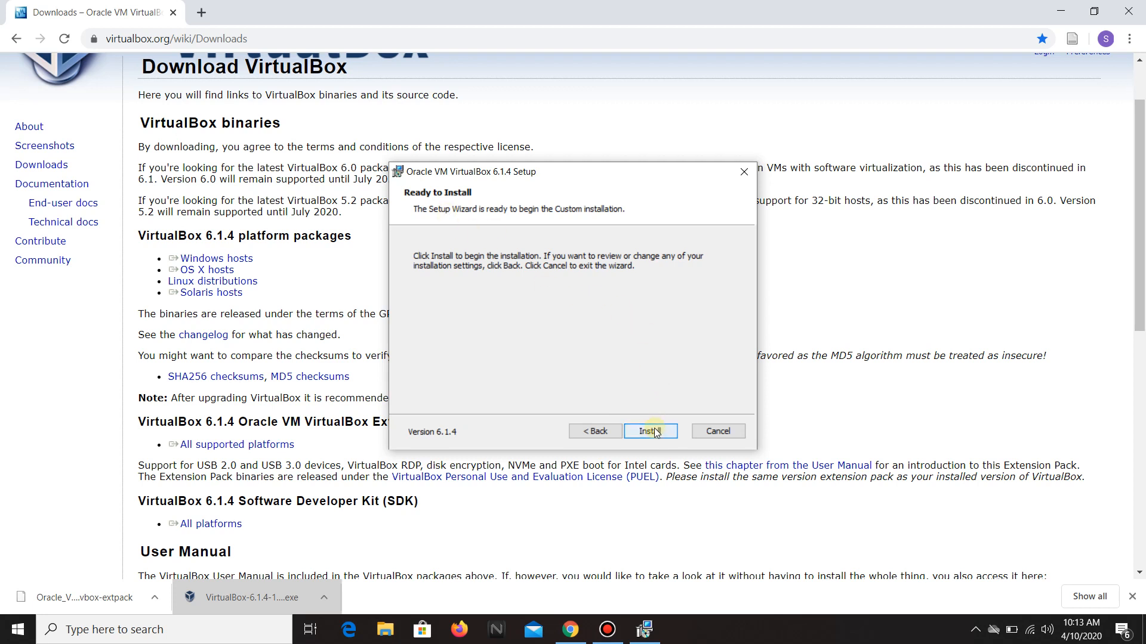
pyautogui.click(654, 431)
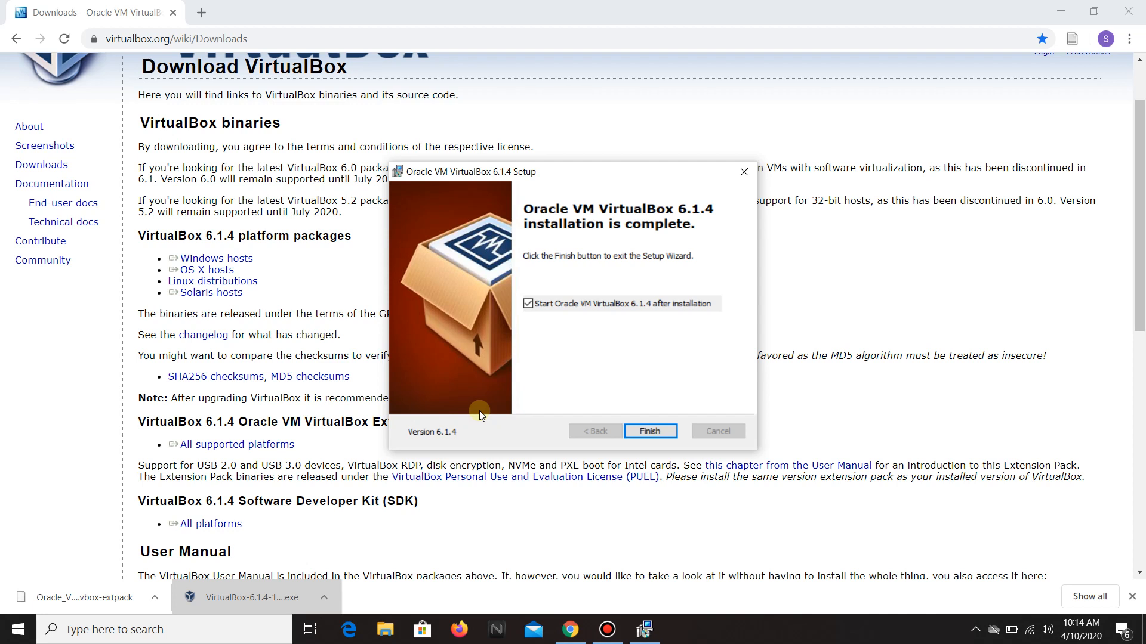
pyautogui.click(651, 432)
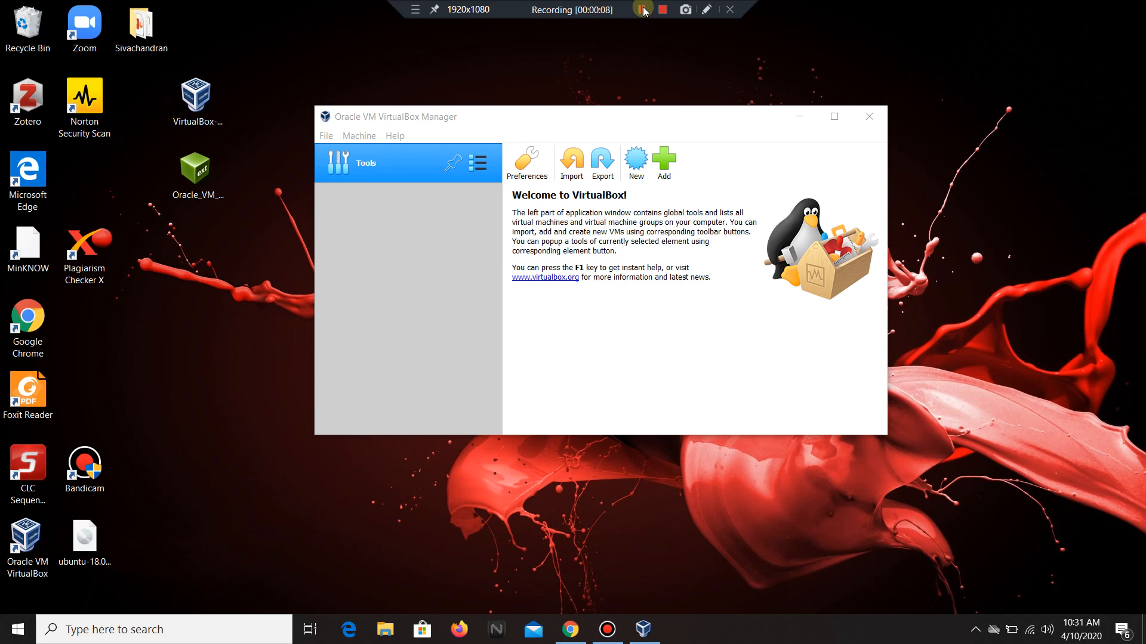
# Start creating a new virtual machine and set its type to Linux.
pyautogui.click(426, 120)
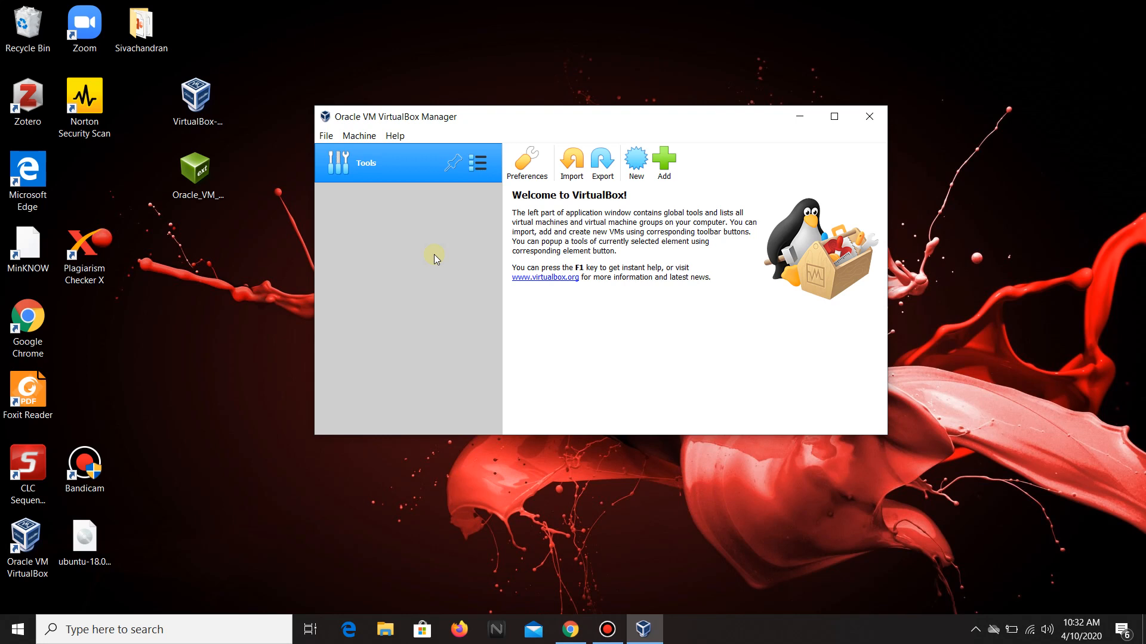
pyautogui.click(636, 173)
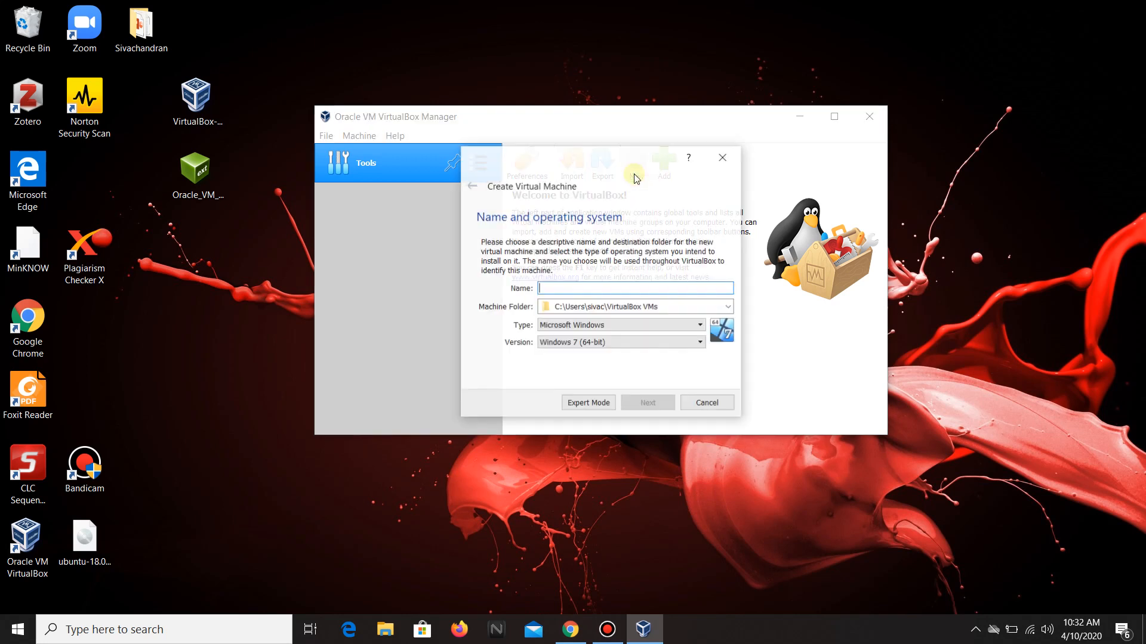
pyautogui.click(544, 291)
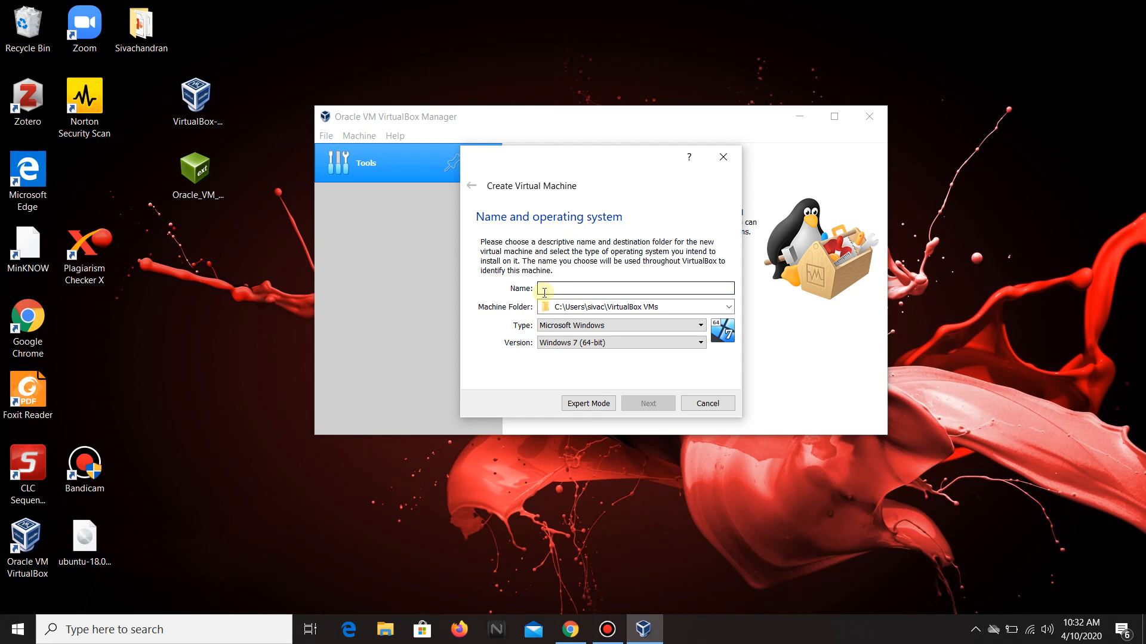
pyautogui.click(553, 327)
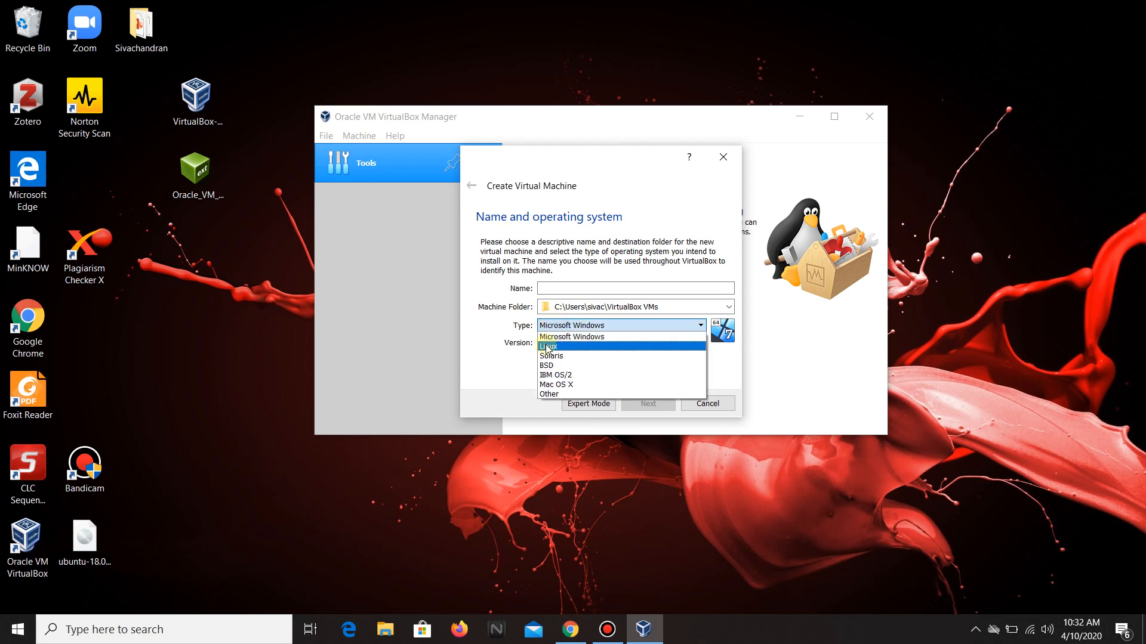
pyautogui.click(546, 347)
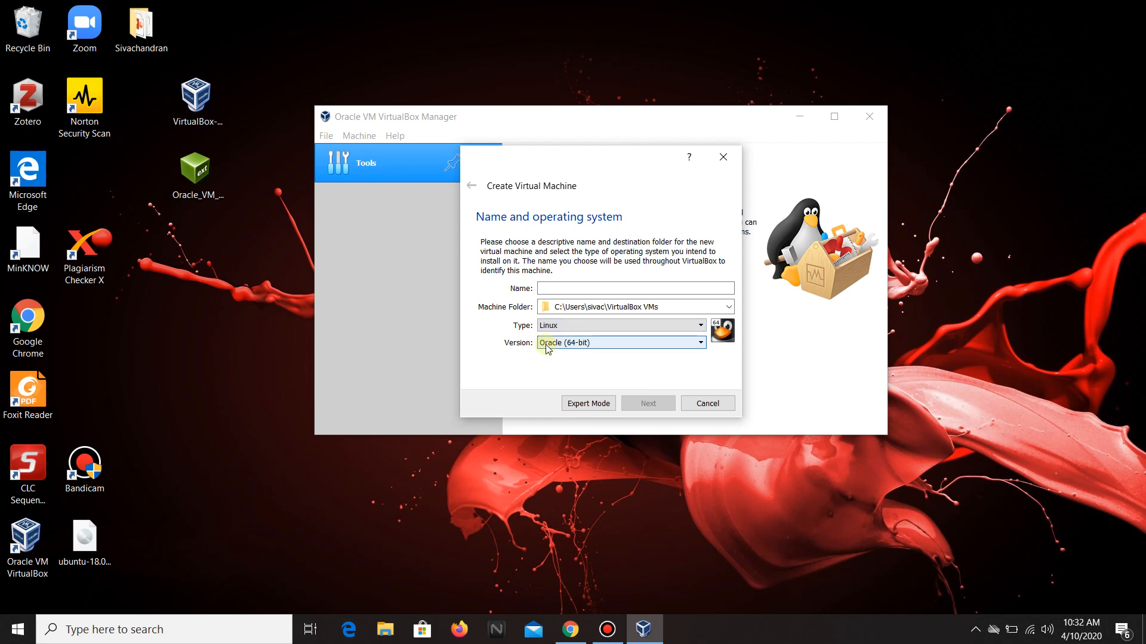
# Browse the version list and name the virtual machine Ubuntu.
pyautogui.click(546, 344)
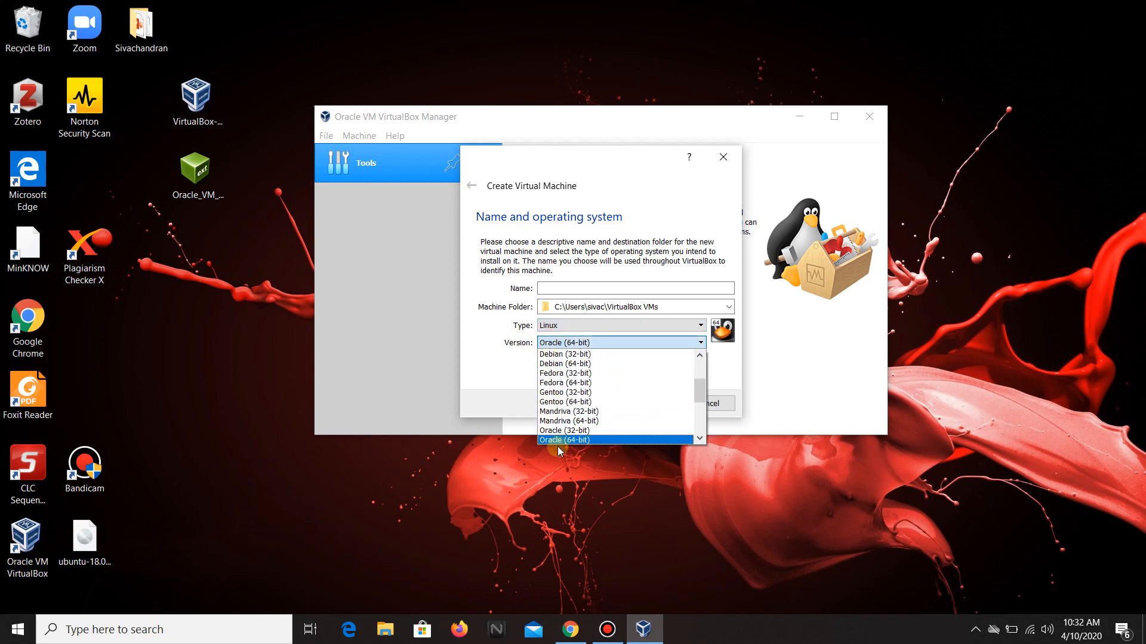
pyautogui.scroll(1, 558, 397)
pyautogui.scroll(-2, 558, 396)
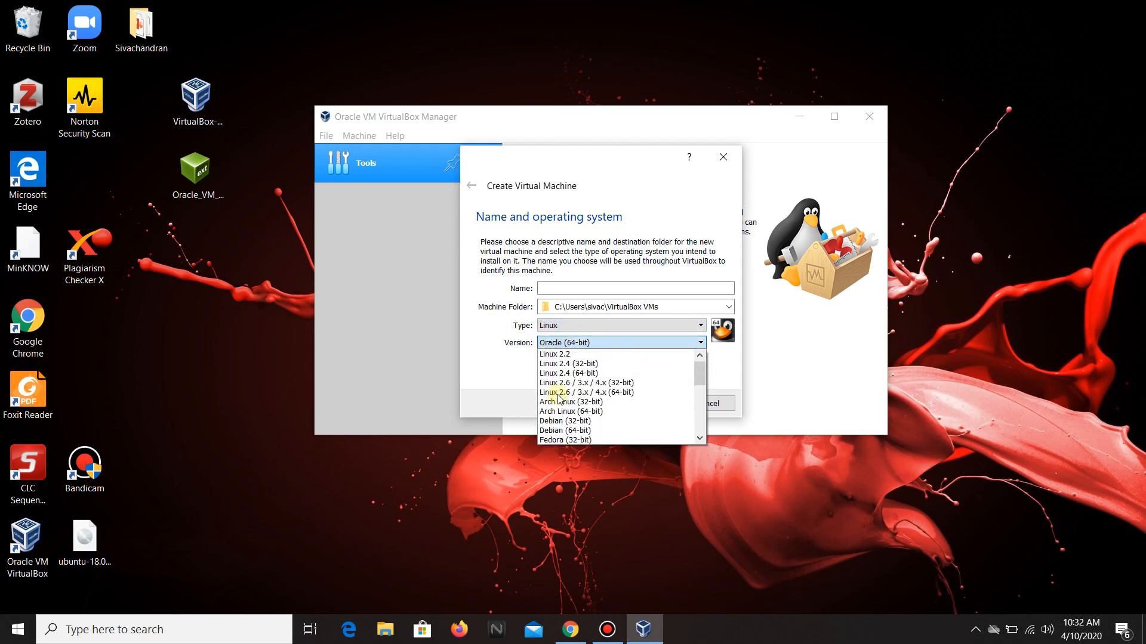
pyautogui.scroll(-3, 558, 397)
pyautogui.scroll(6, 558, 397)
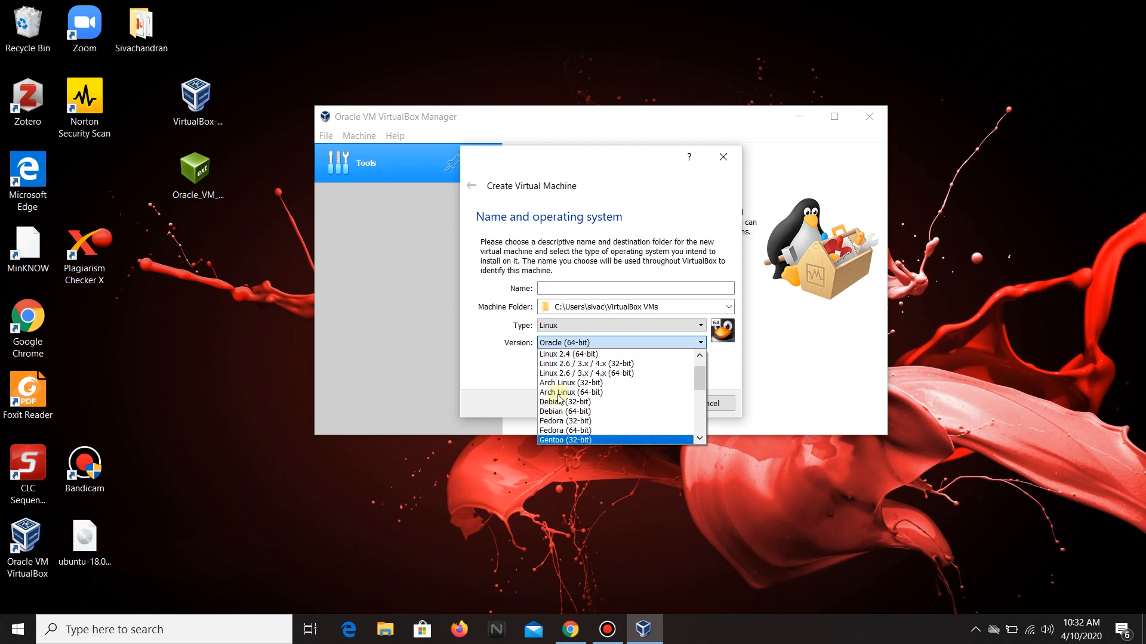
pyautogui.click(491, 366)
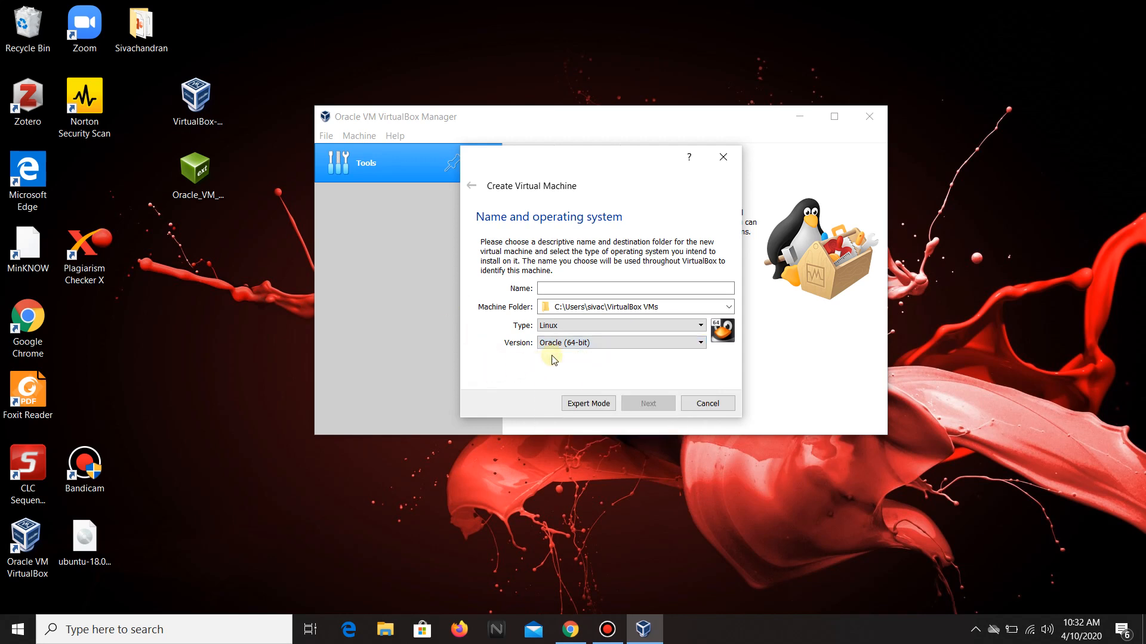
pyautogui.click(542, 288)
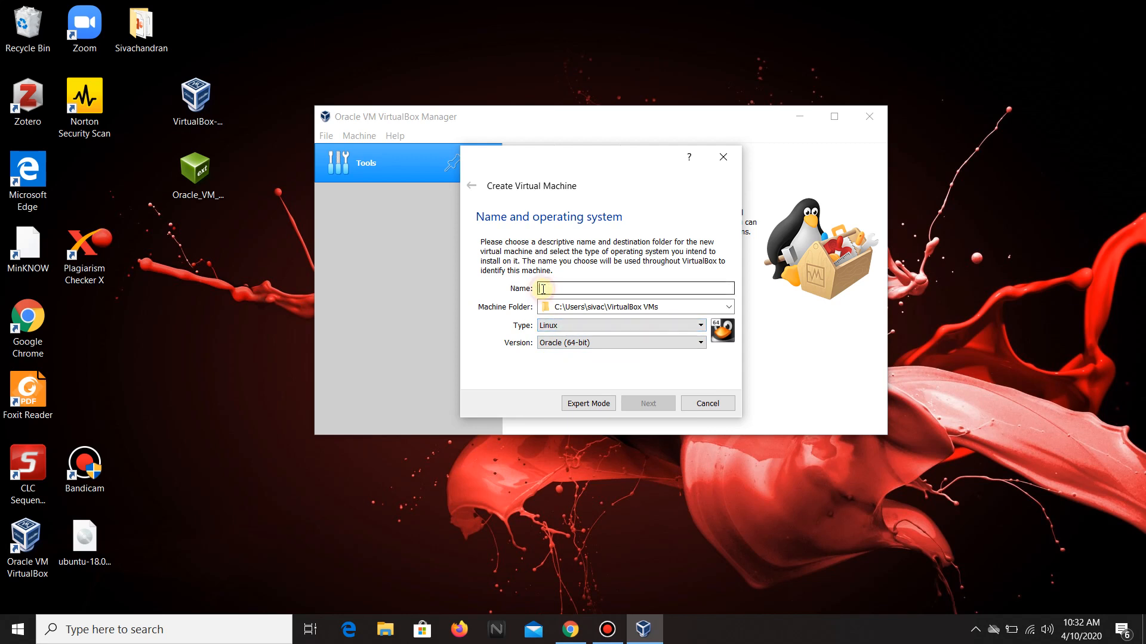
pyautogui.write('Ubuntu')
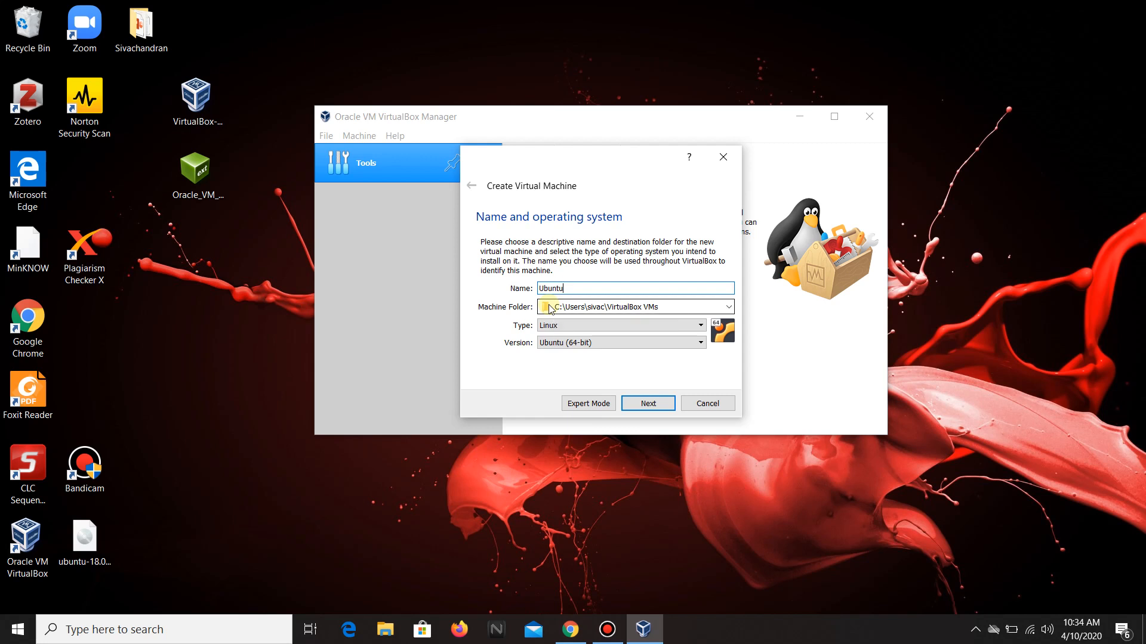
# Browse for a different machine folder and open the backup drive (F:) in the folder picker.
pyautogui.click(729, 307)
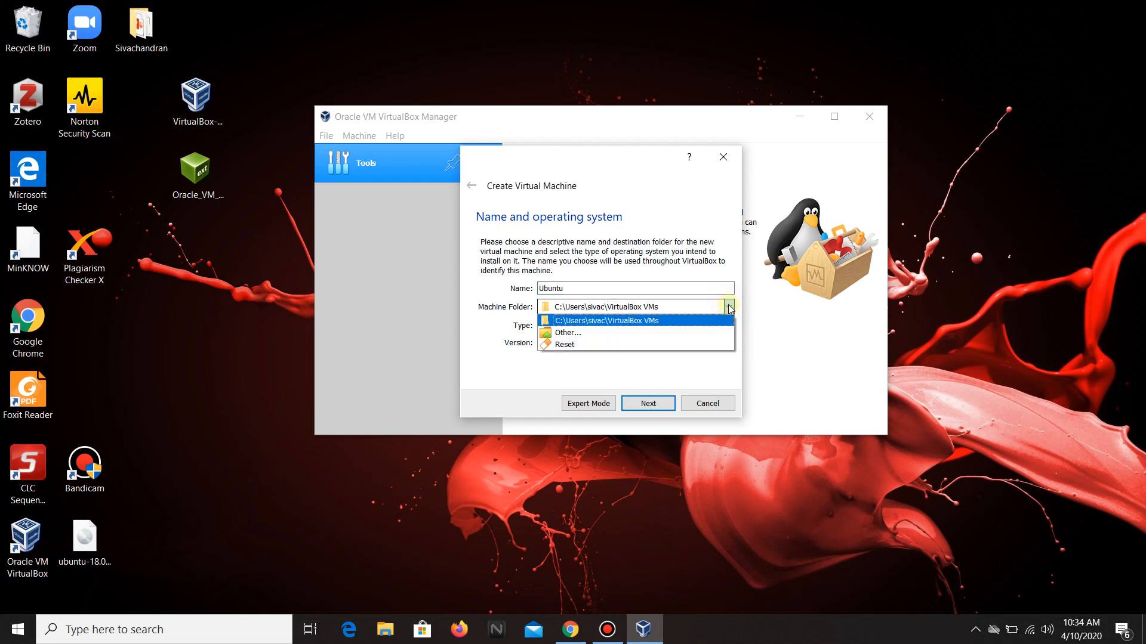
pyautogui.click(668, 332)
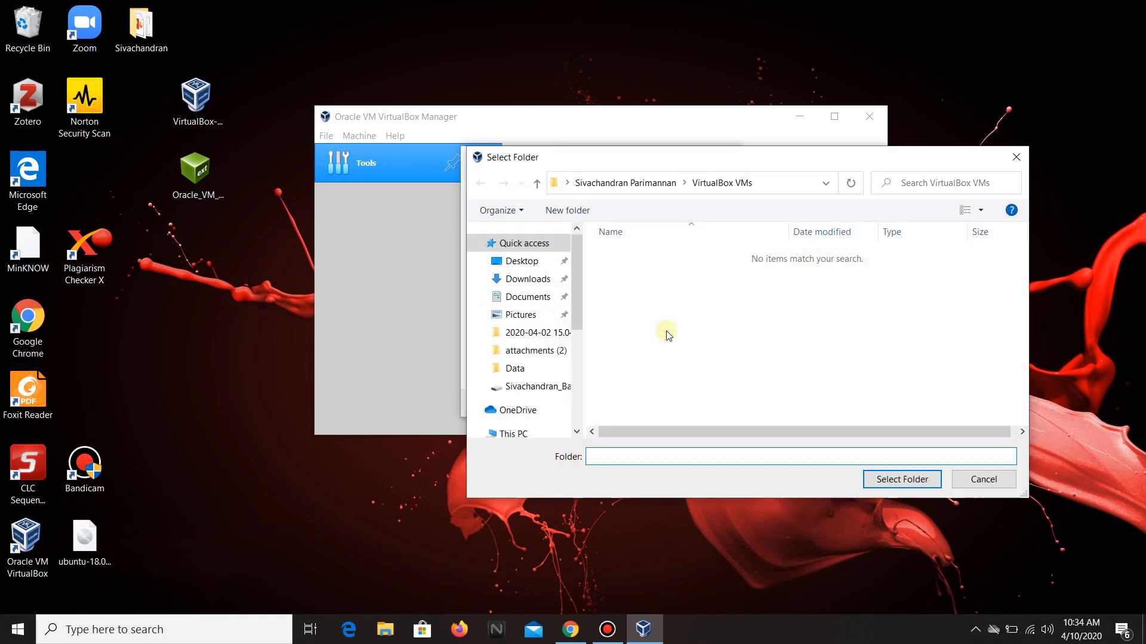
pyautogui.click(524, 435)
pyautogui.scroll(-2, 688, 408)
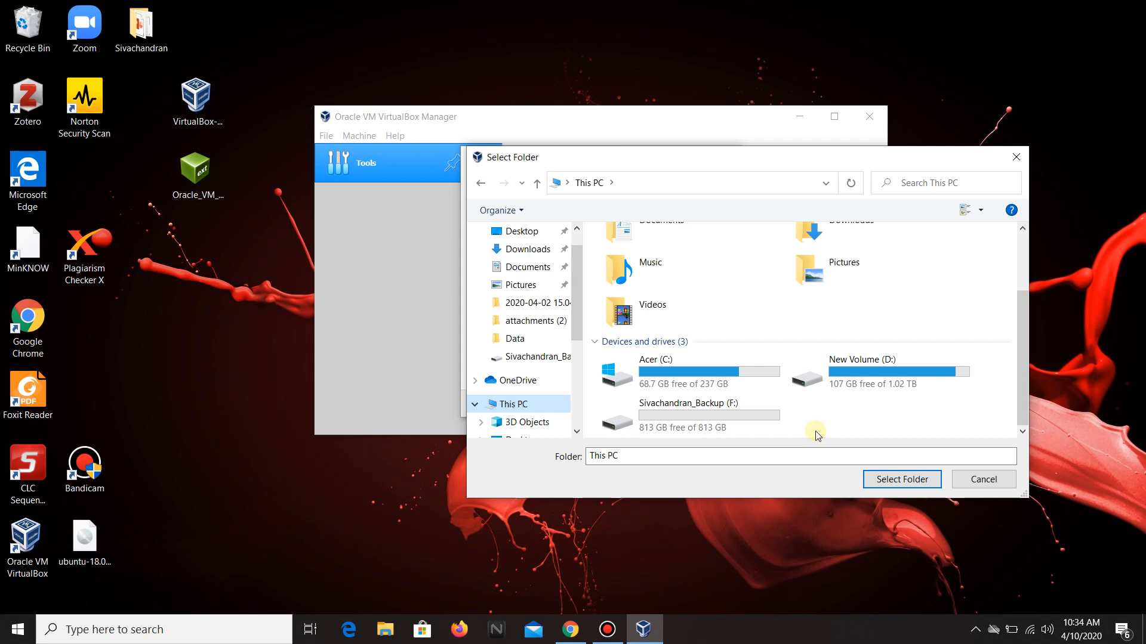
pyautogui.doubleClick(638, 422)
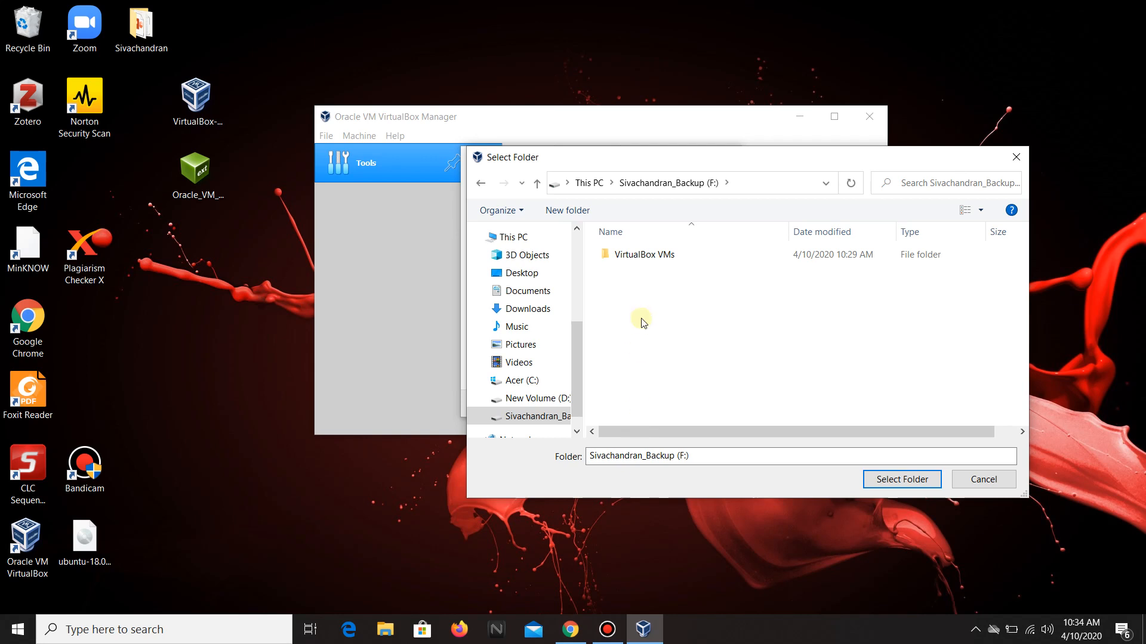
# Delete the existing VirtualBox VMs folder on the backup drive.
pyautogui.click(633, 256)
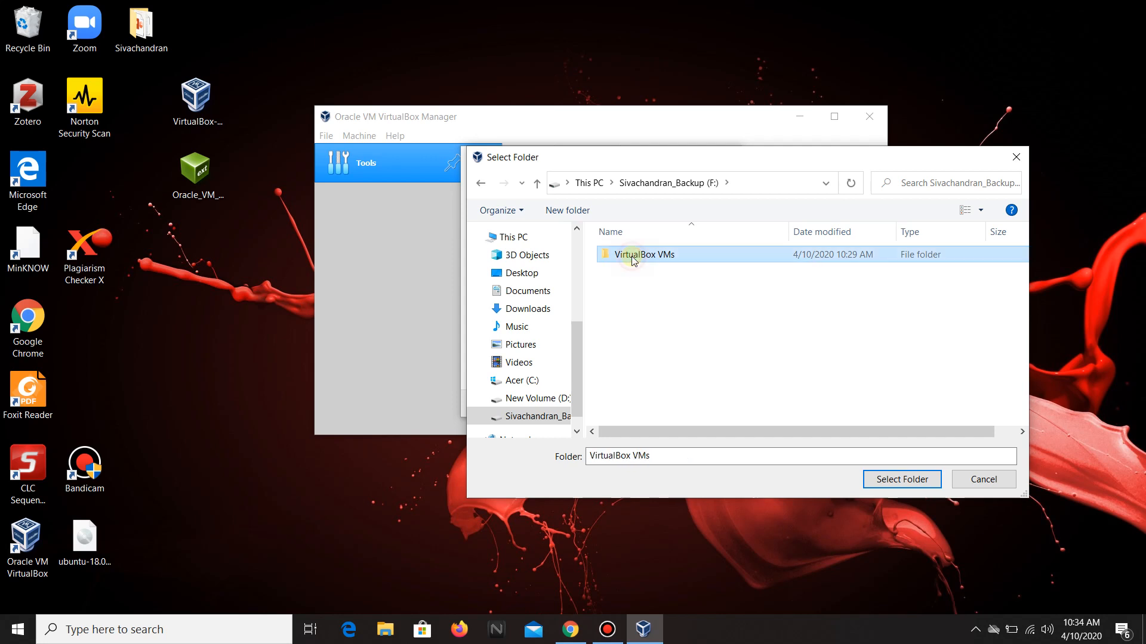
pyautogui.rightClick(634, 256)
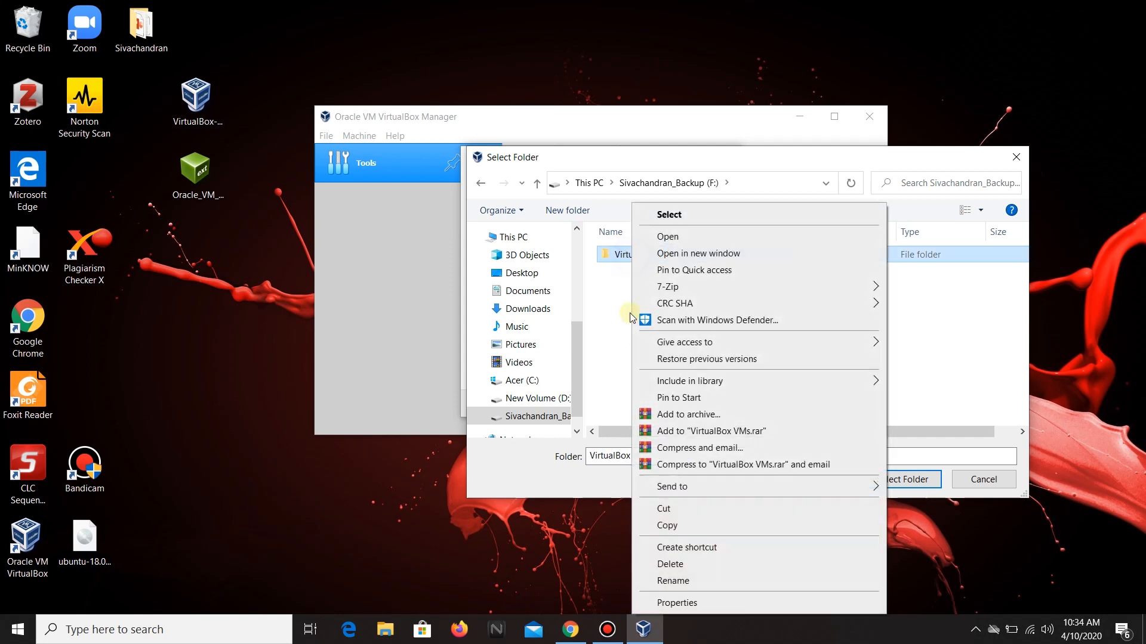
pyautogui.click(650, 562)
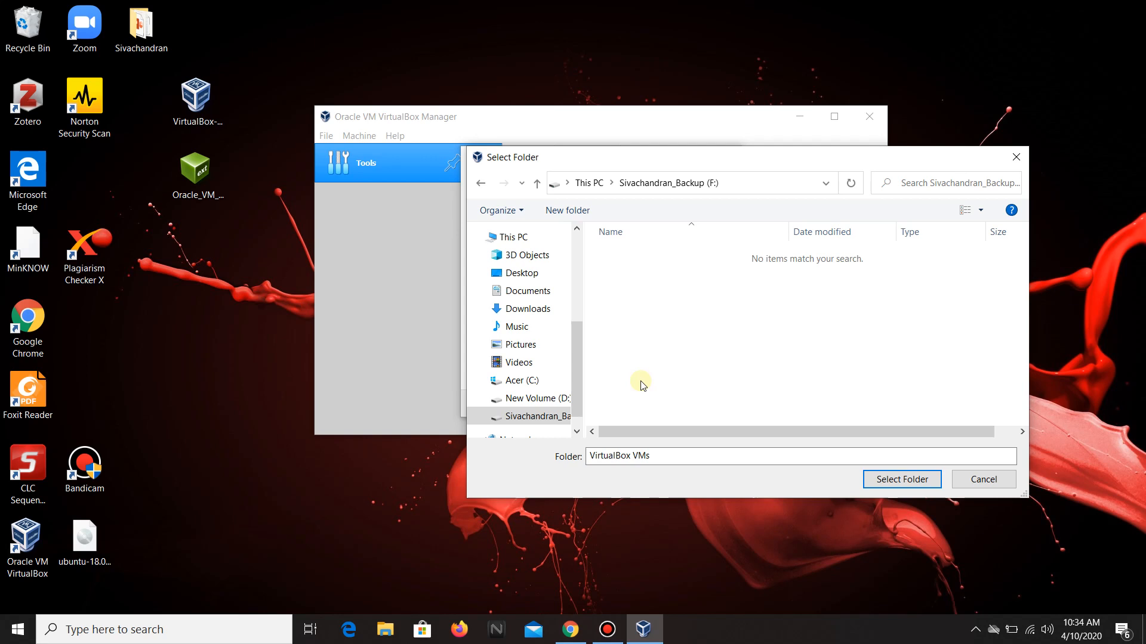
# Create a new folder named VirtualBox VMs on the backup drive, select it as the machine folder, and continue.
pyautogui.click(567, 211)
pyautogui.write('Vi')
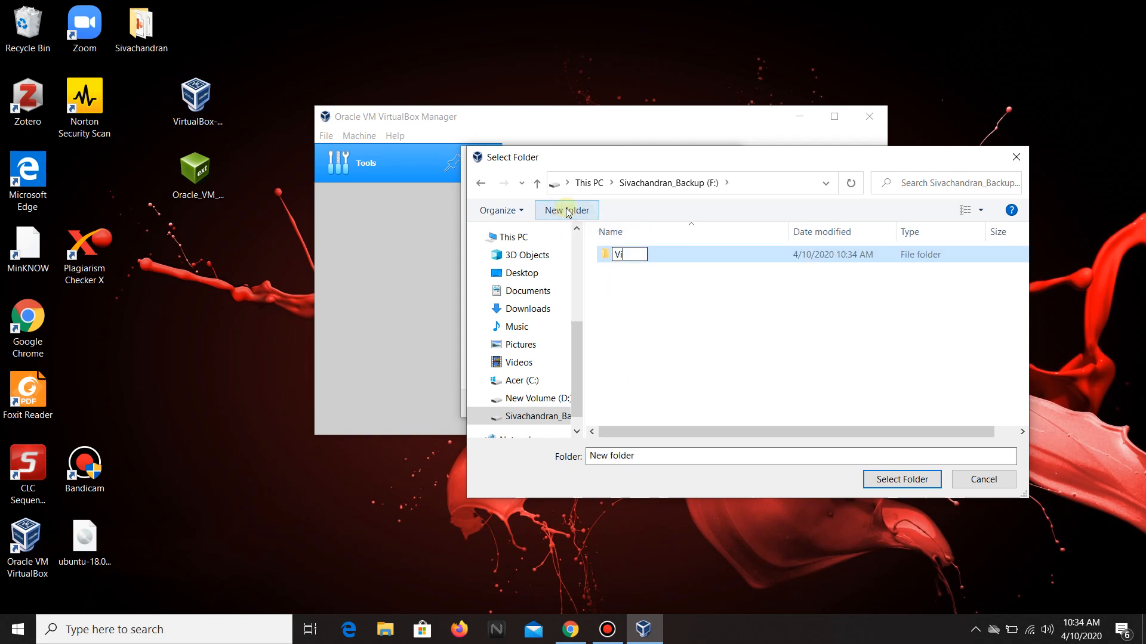
pyautogui.write('rtualBox VMs')
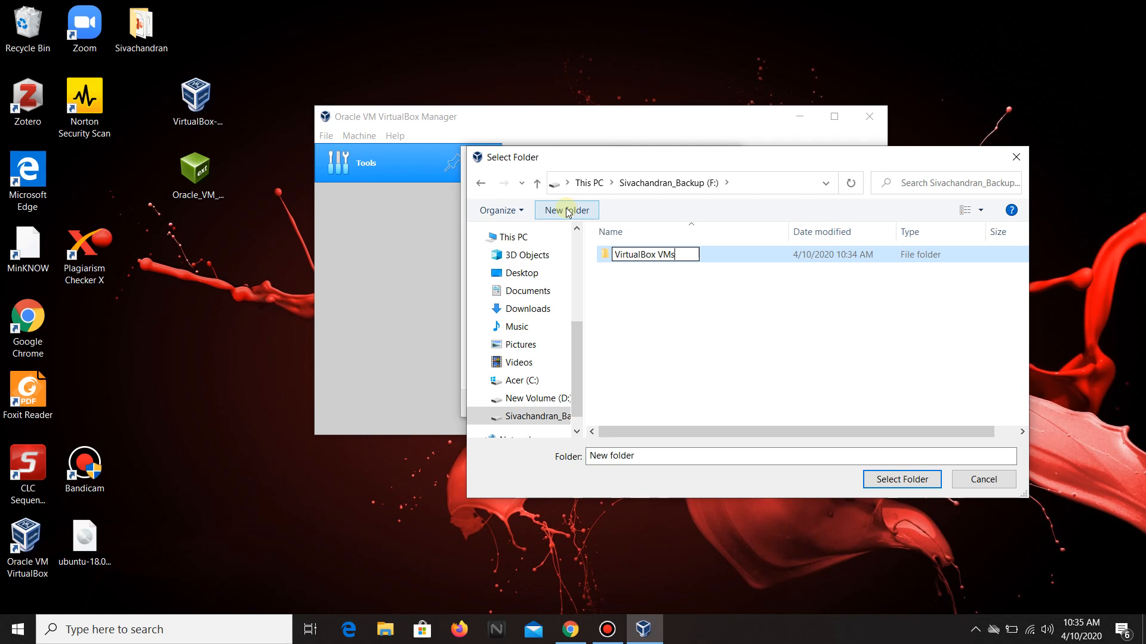
pyautogui.click(718, 260)
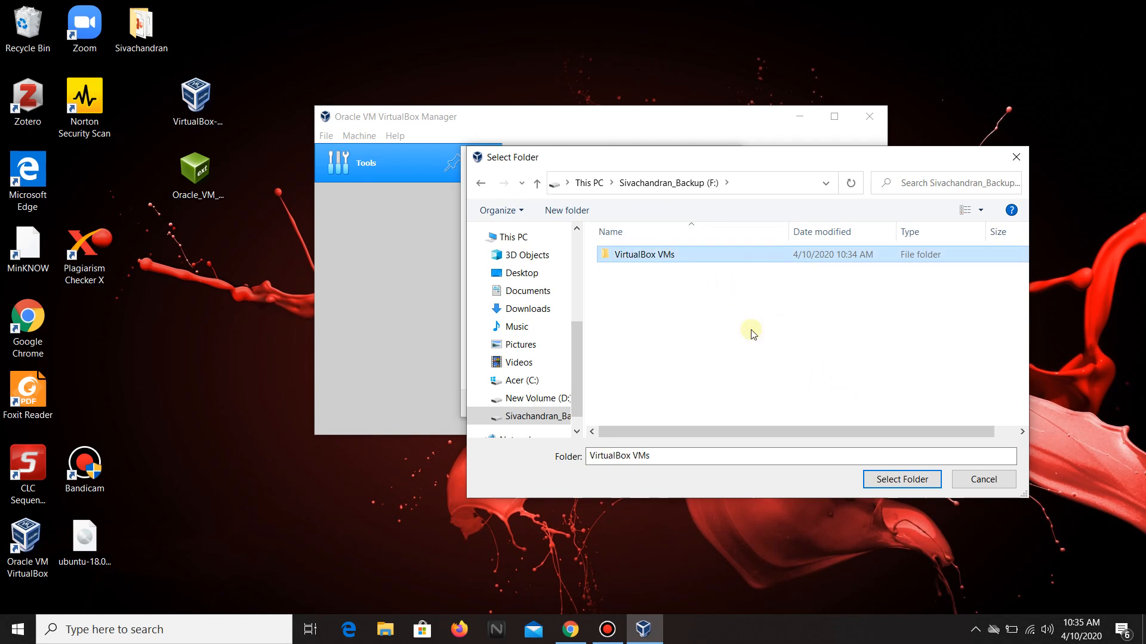
pyautogui.click(906, 477)
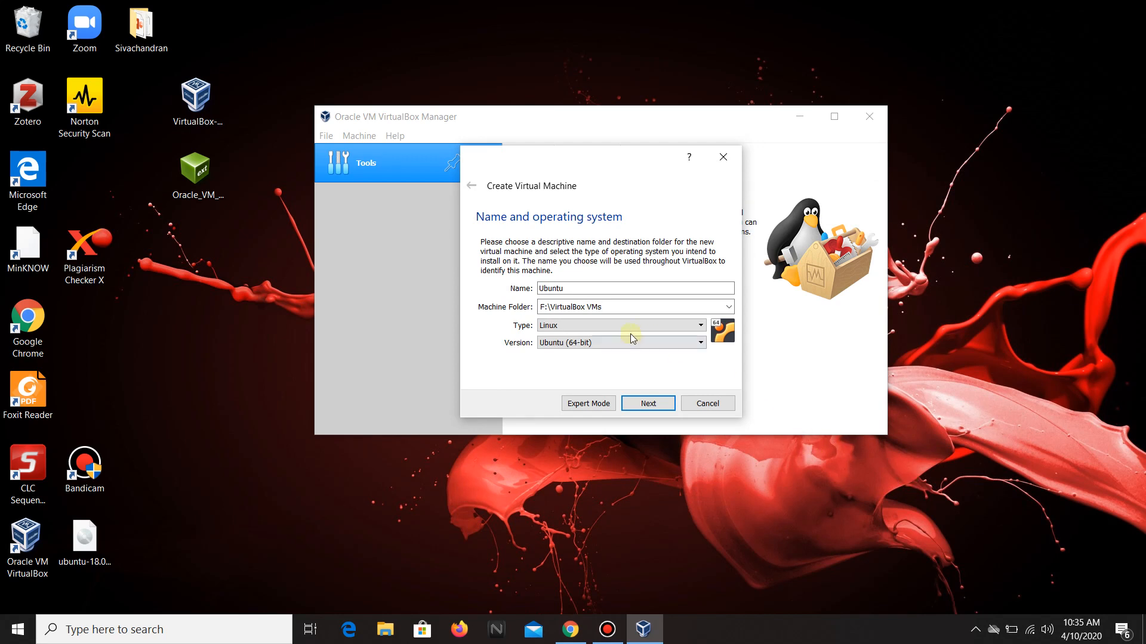
pyautogui.click(650, 404)
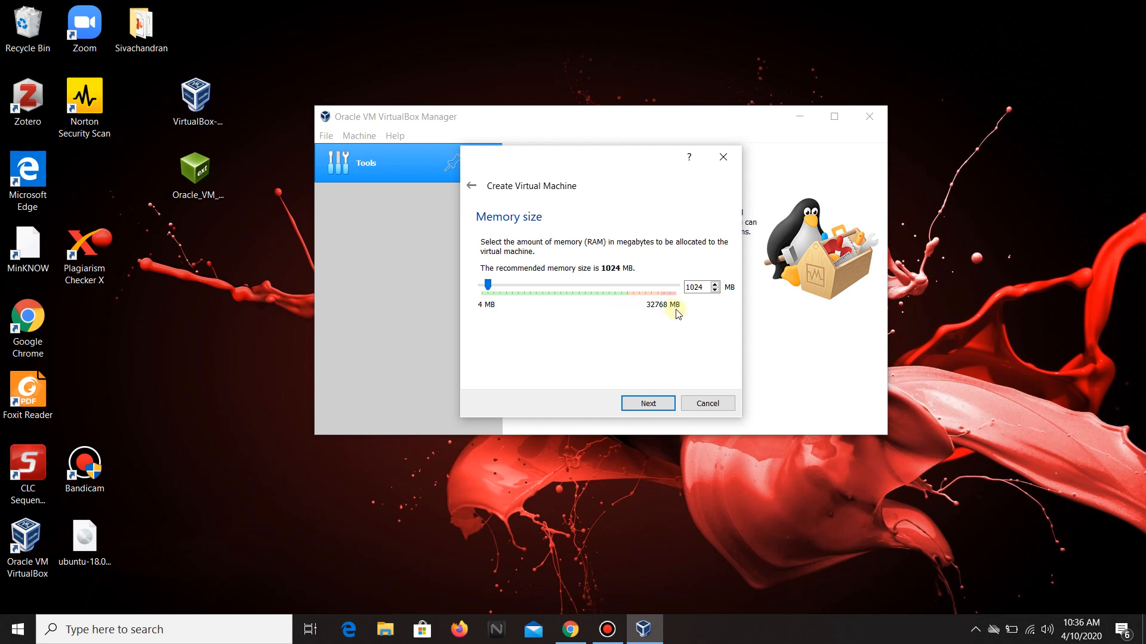
# Set the virtual machine's memory size to about 10,000 MB and continue.
pyautogui.click(490, 288)
pyautogui.moveTo(491, 291); pyautogui.dragTo(629, 307)
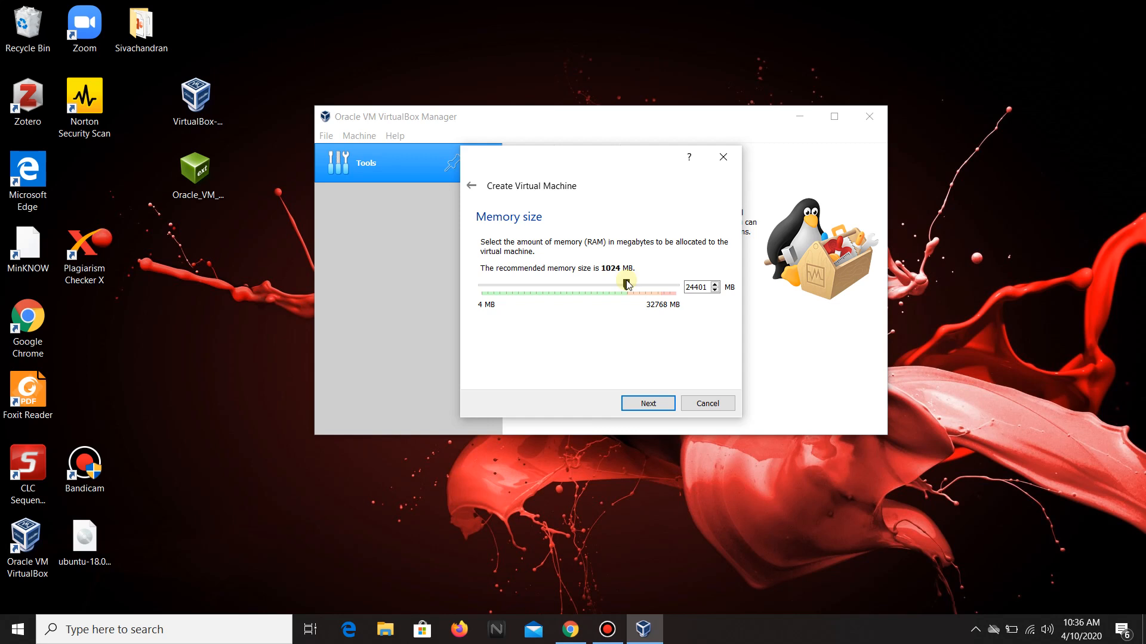
pyautogui.moveTo(626, 285); pyautogui.dragTo(540, 287)
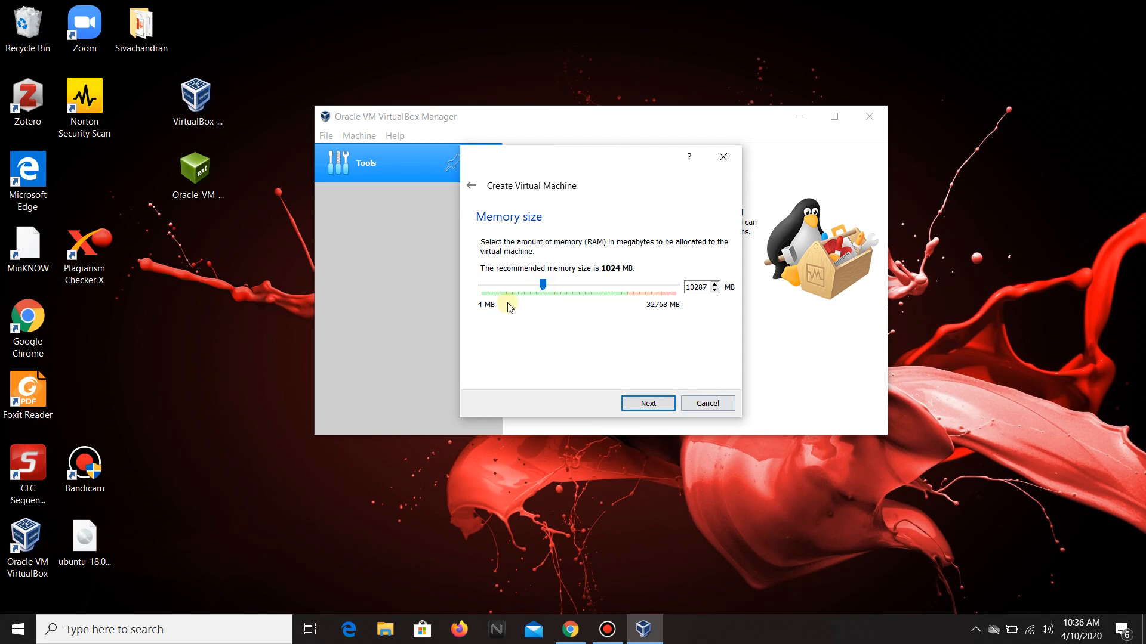
pyautogui.click(660, 406)
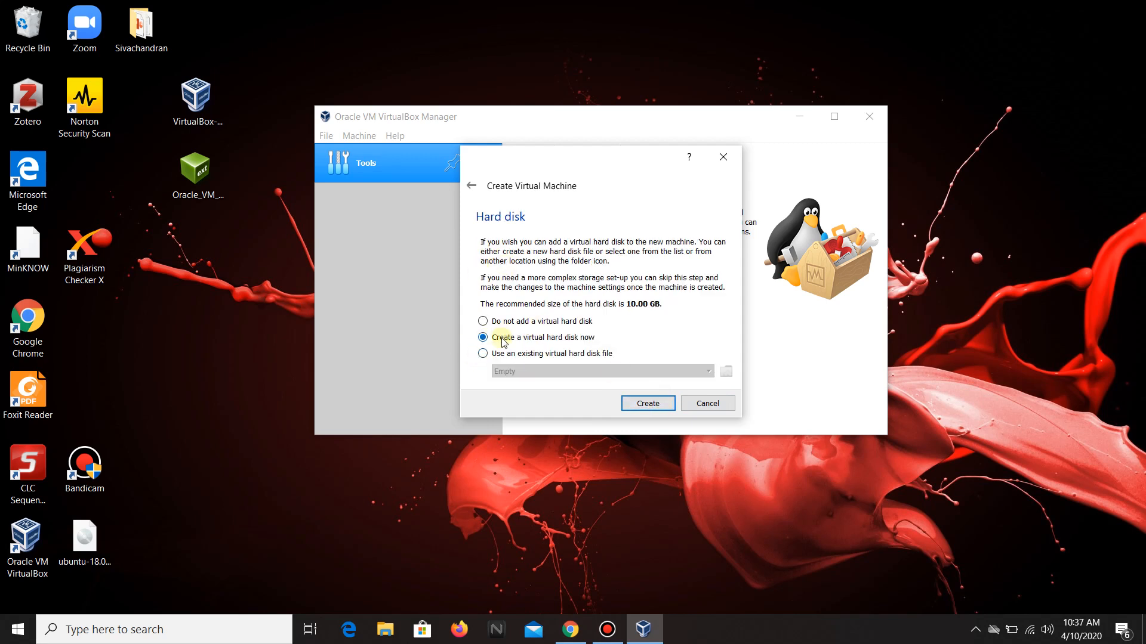
# Choose to create a new virtual hard disk as a dynamically allocated VDI image.
pyautogui.click(632, 404)
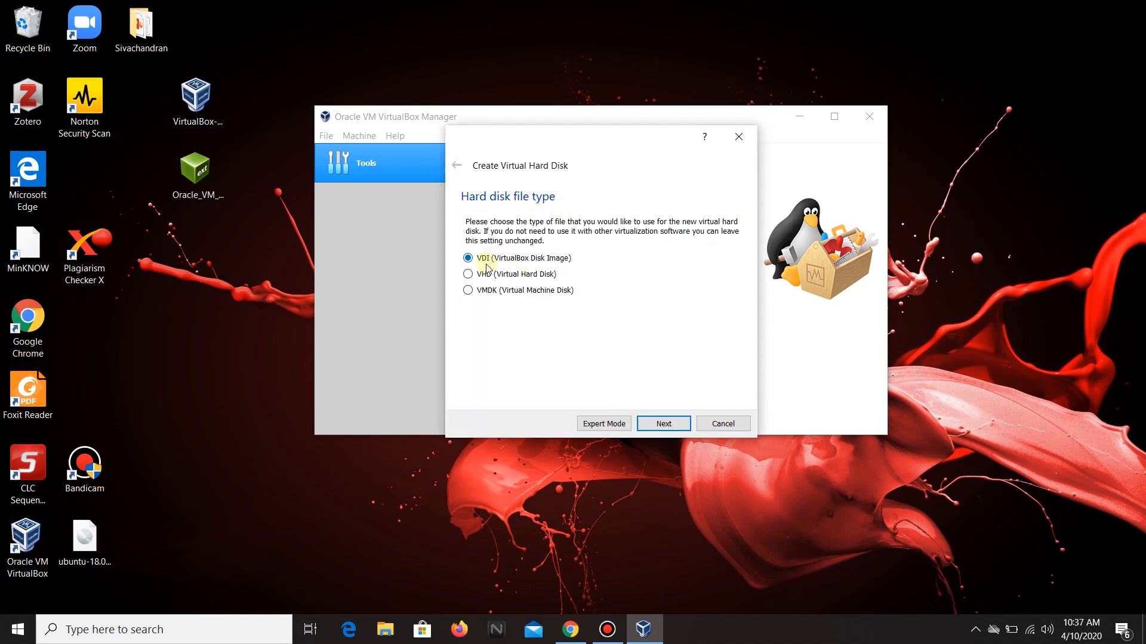
pyautogui.click(660, 423)
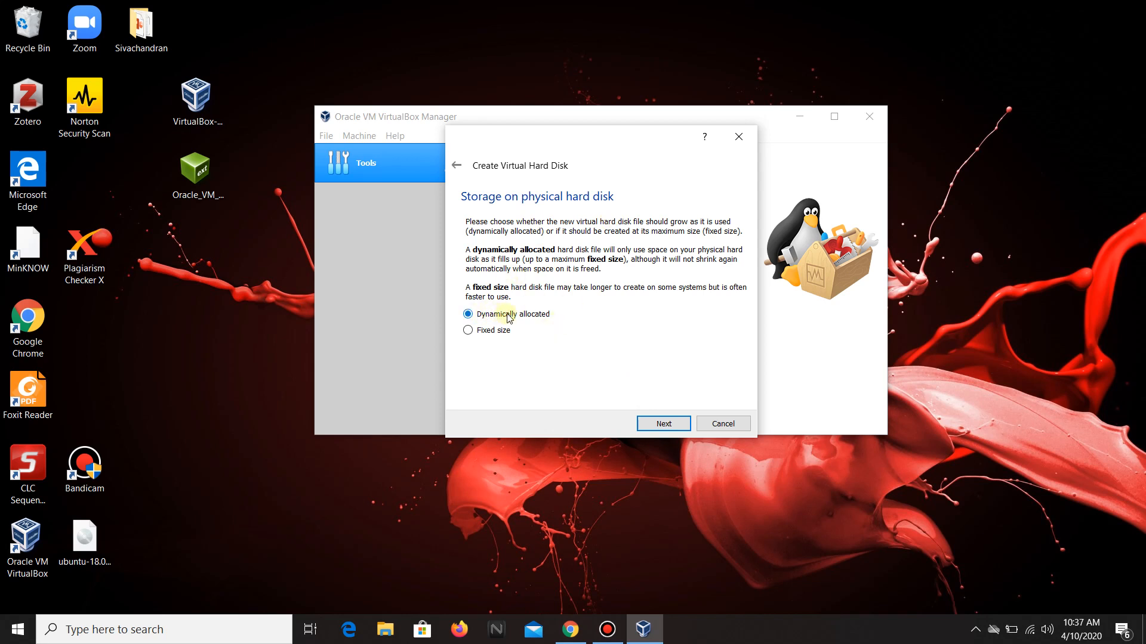
pyautogui.click(672, 427)
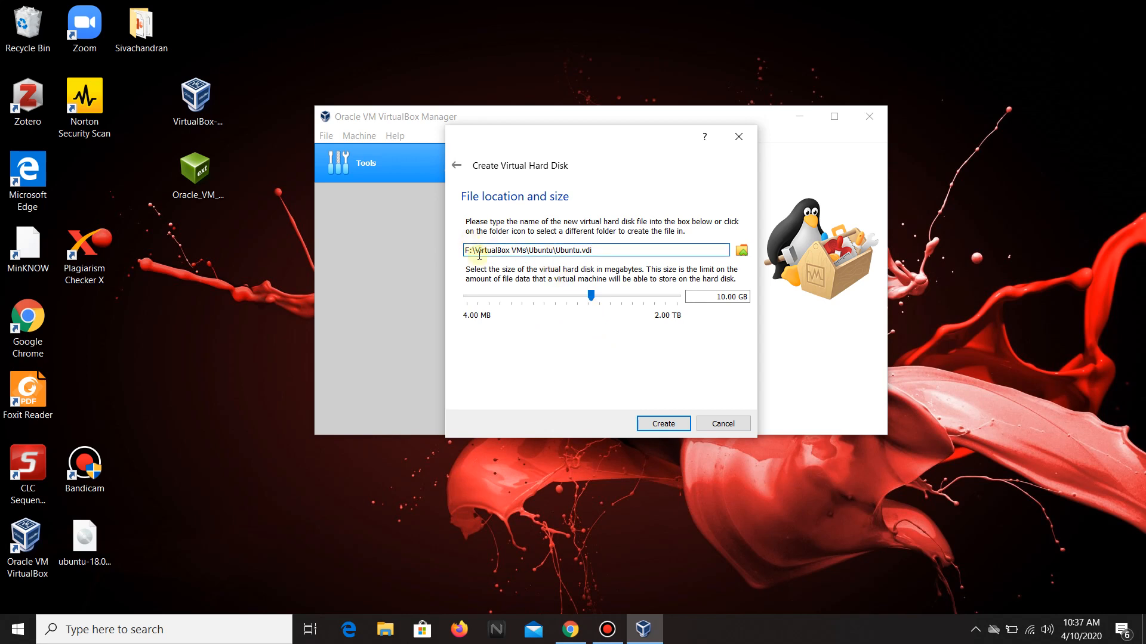
# Set the virtual hard disk size to 20 GB and create the virtual machine.
pyautogui.moveTo(497, 299)
pyautogui.click(718, 297)
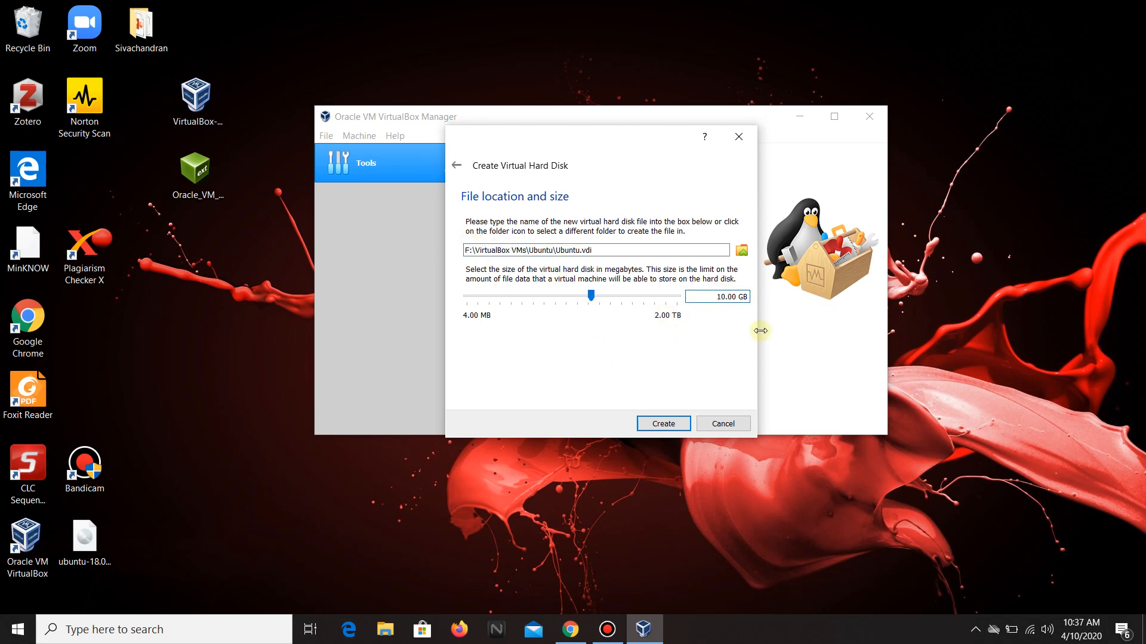
pyautogui.press('BackSpace')
pyautogui.write('2')
pyautogui.click(659, 423)
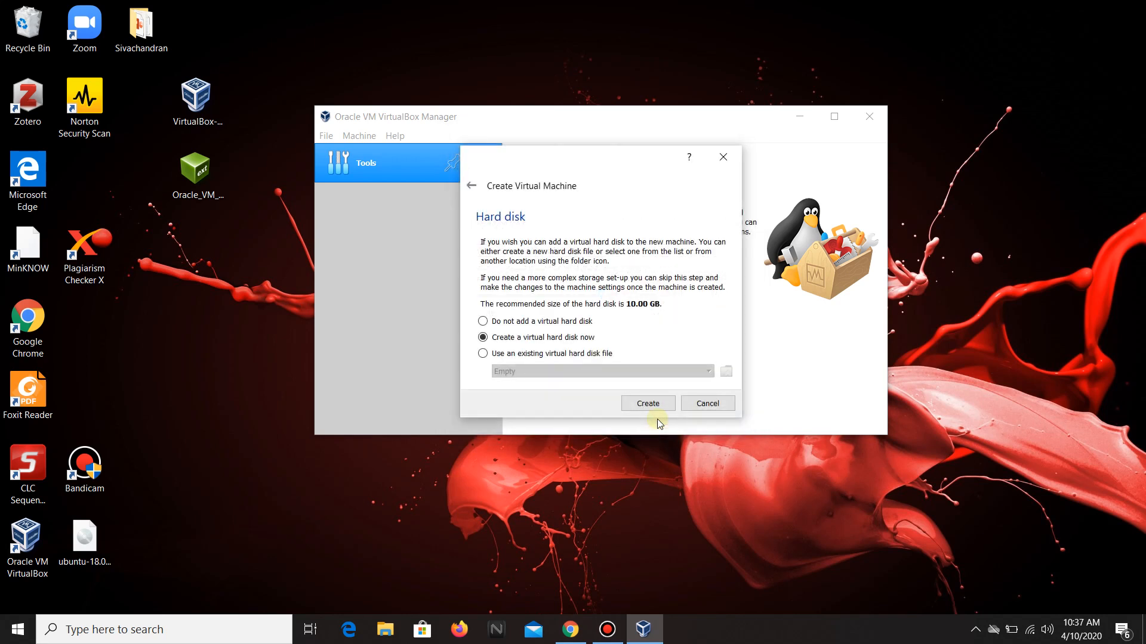
pyautogui.click(651, 401)
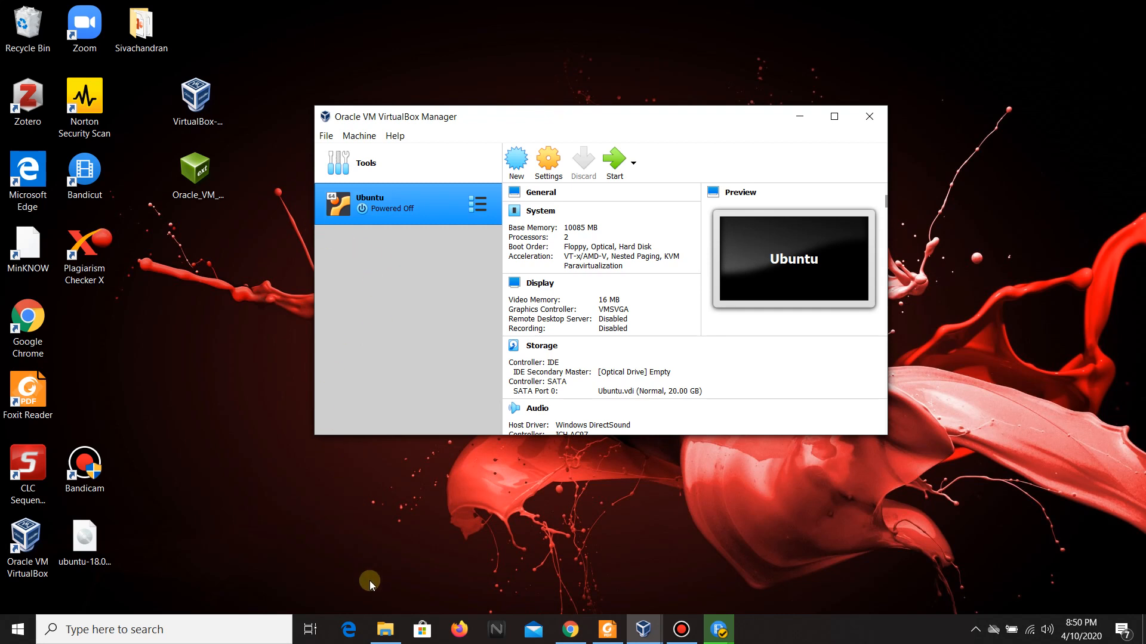
# Open the downloaded Oracle VM VirtualBox Extension Pack 6.1.4 file from Downloads and choose to install it.
pyautogui.moveTo(381, 628)
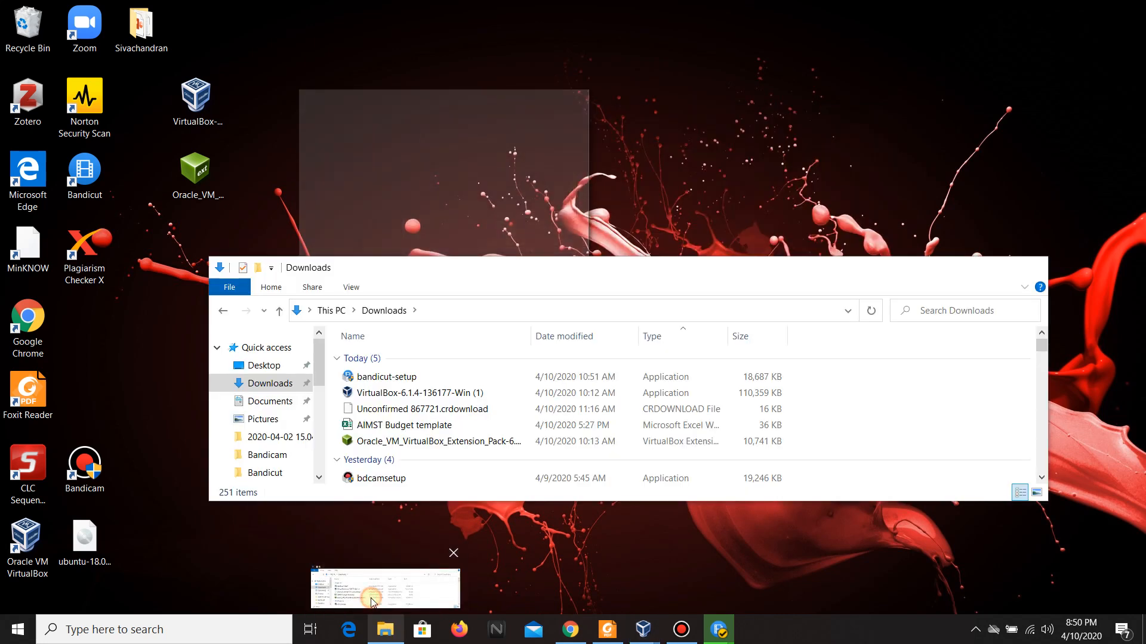
pyautogui.click(373, 597)
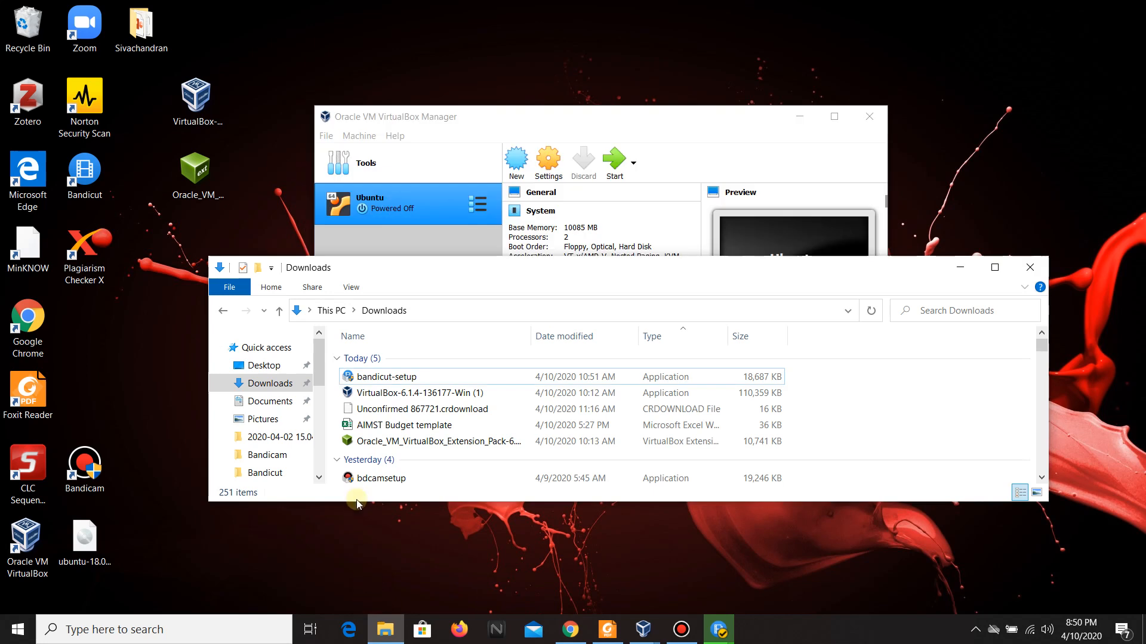
pyautogui.click(379, 443)
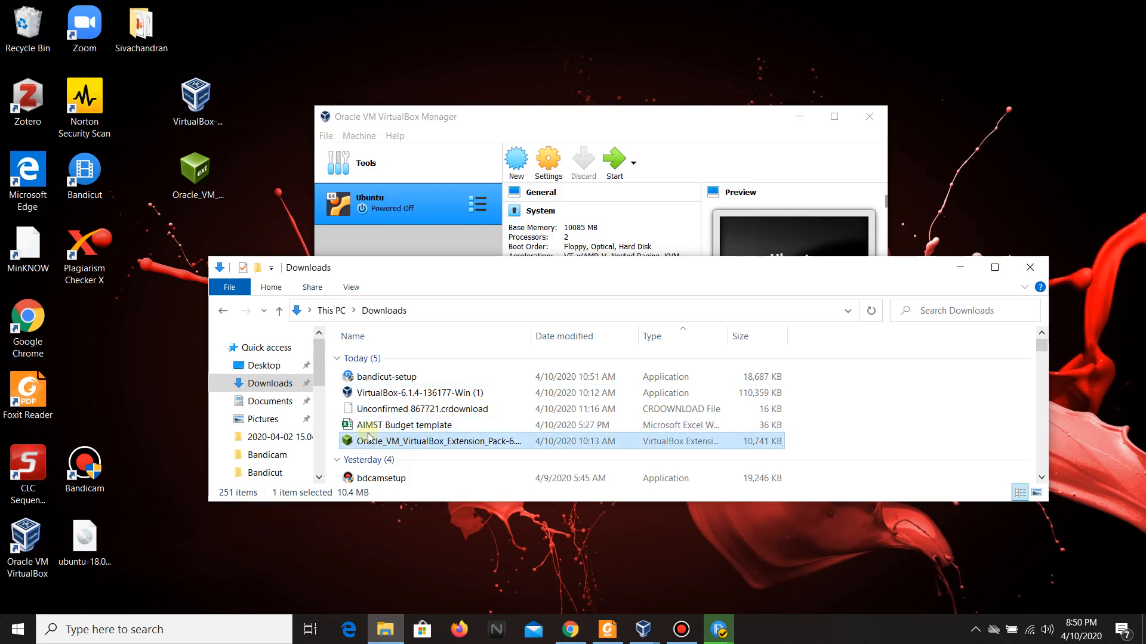
pyautogui.doubleClick(376, 443)
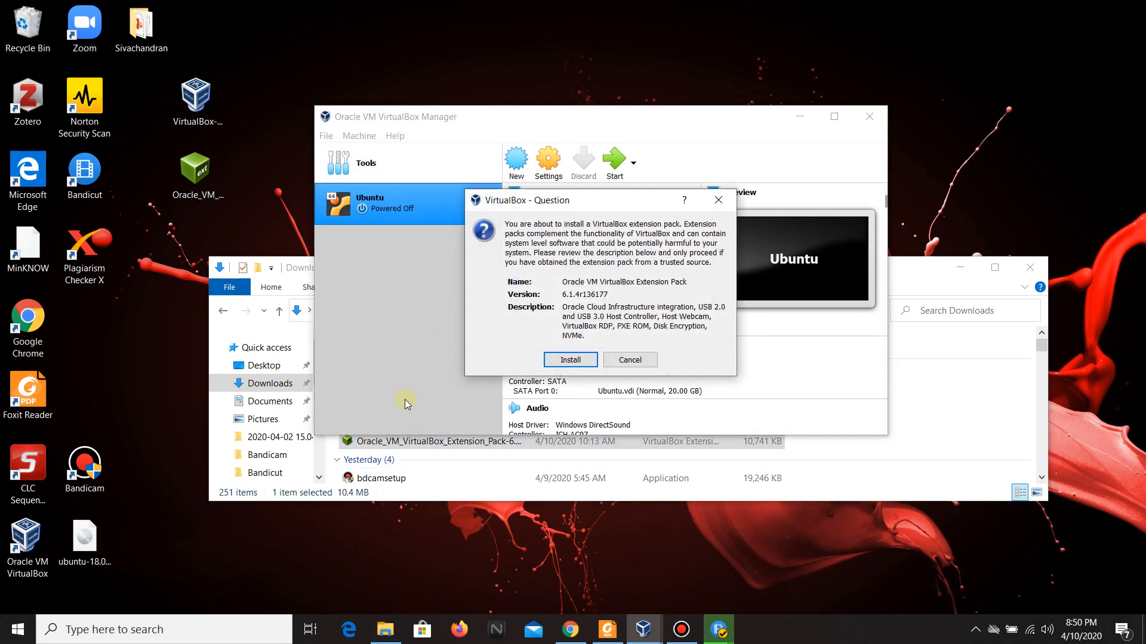
pyautogui.click(958, 268)
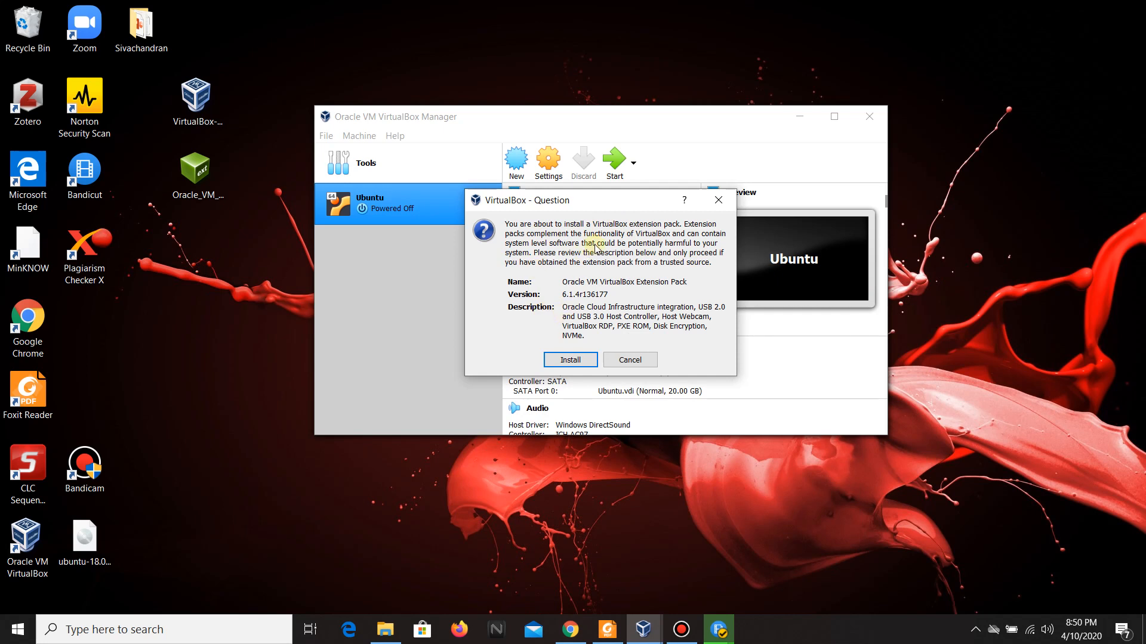
pyautogui.click(557, 360)
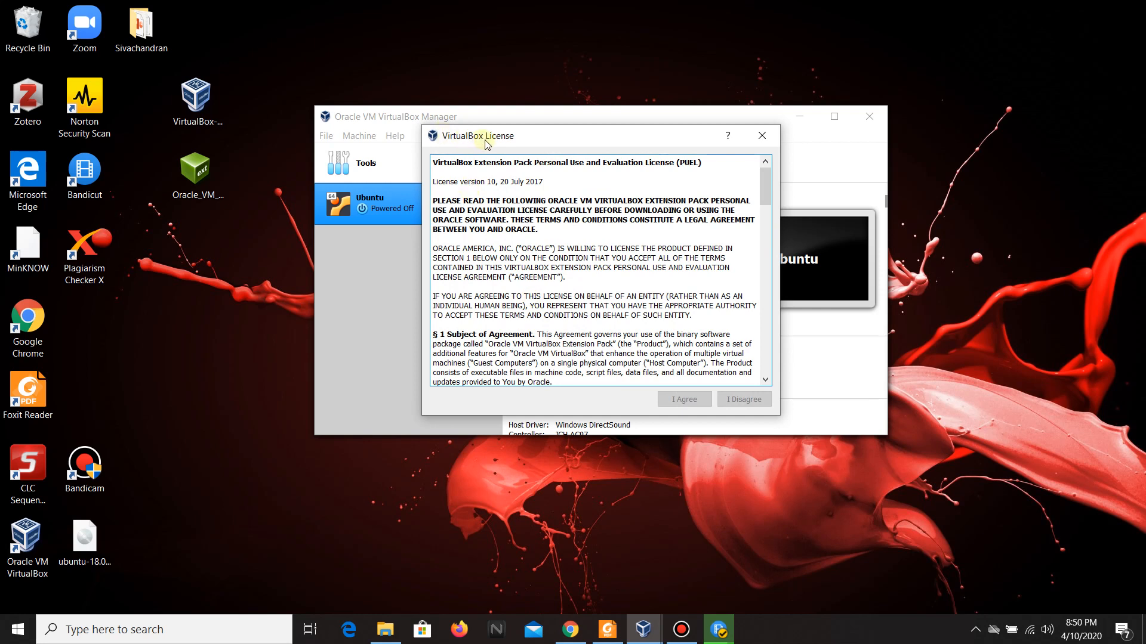
# Scroll through the extension pack licence, agree to it, and dismiss the completion notice.
pyautogui.scroll(-6, 506, 270)
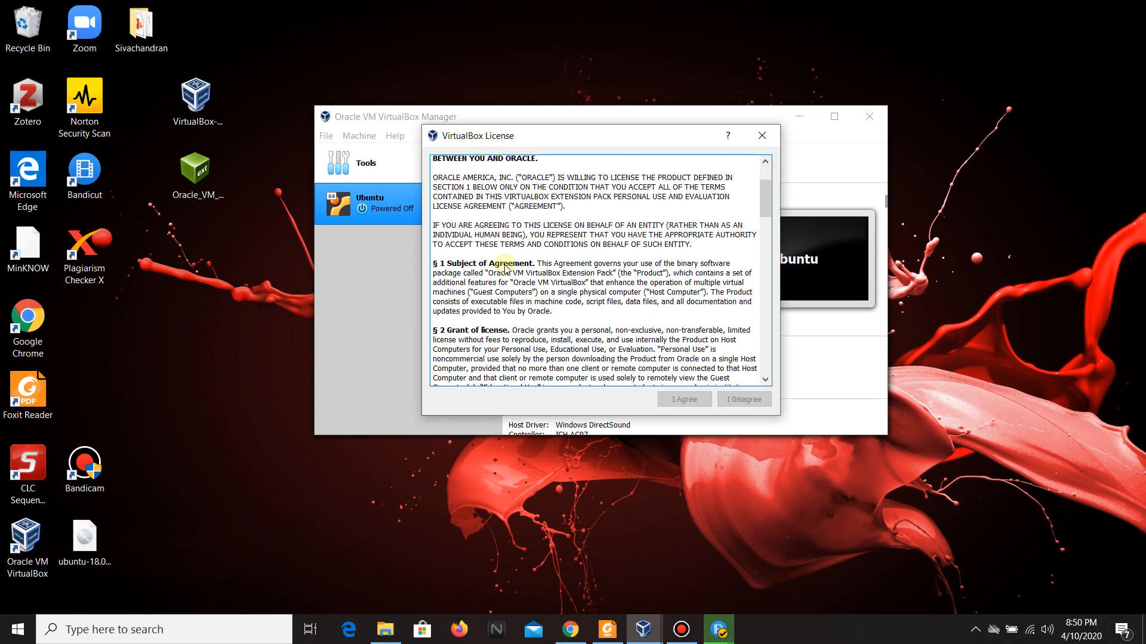
pyautogui.scroll(-15, 506, 270)
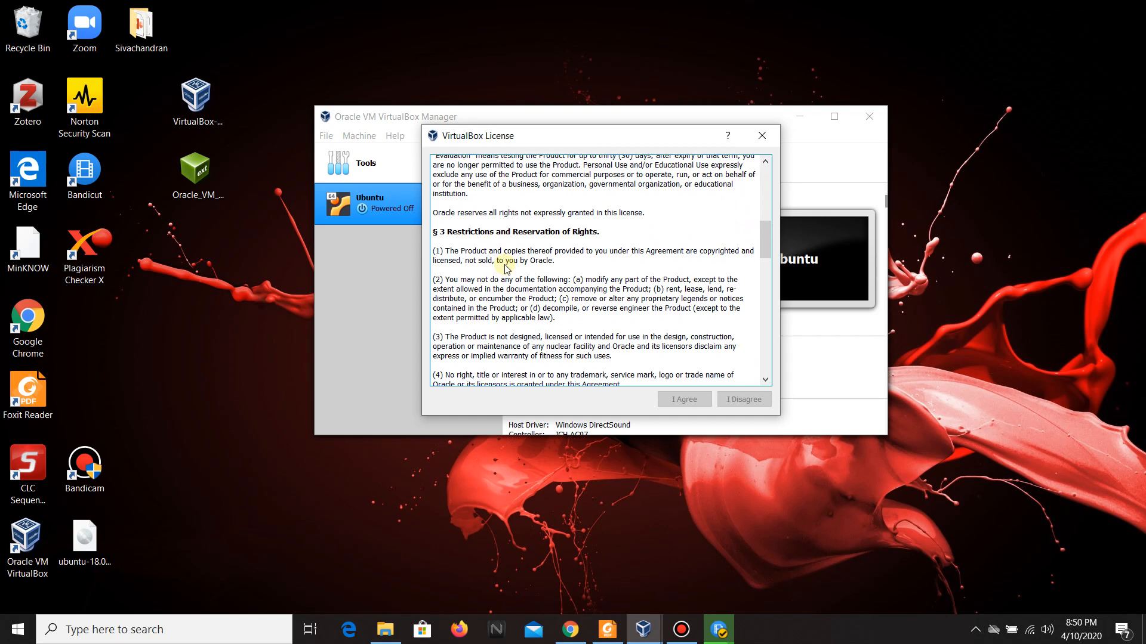
pyautogui.scroll(-10, 506, 269)
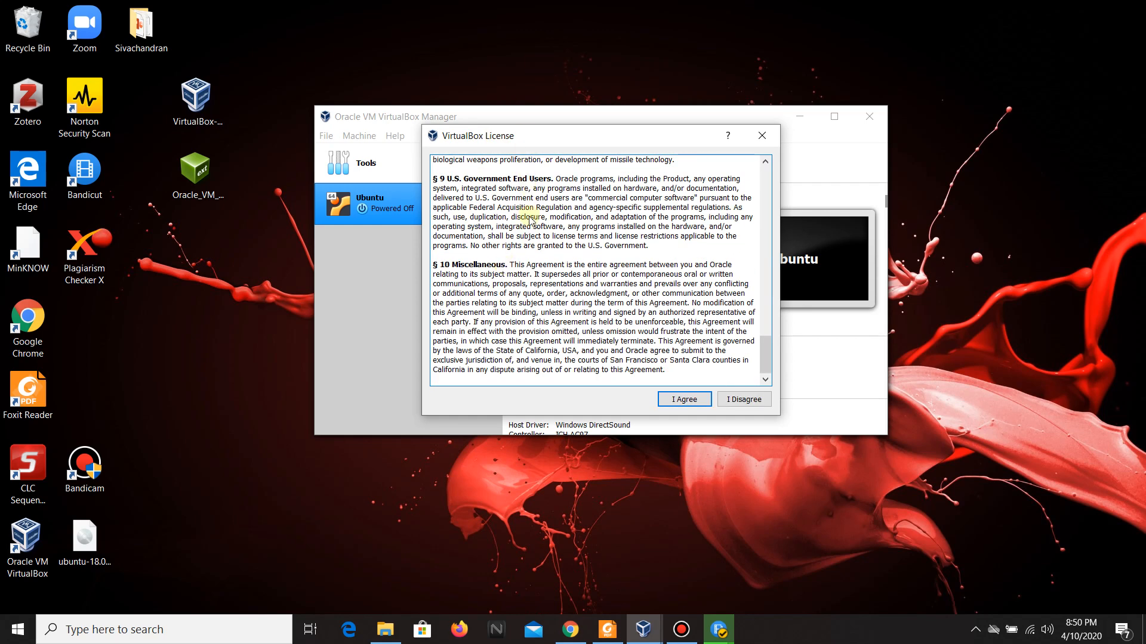
pyautogui.click(681, 401)
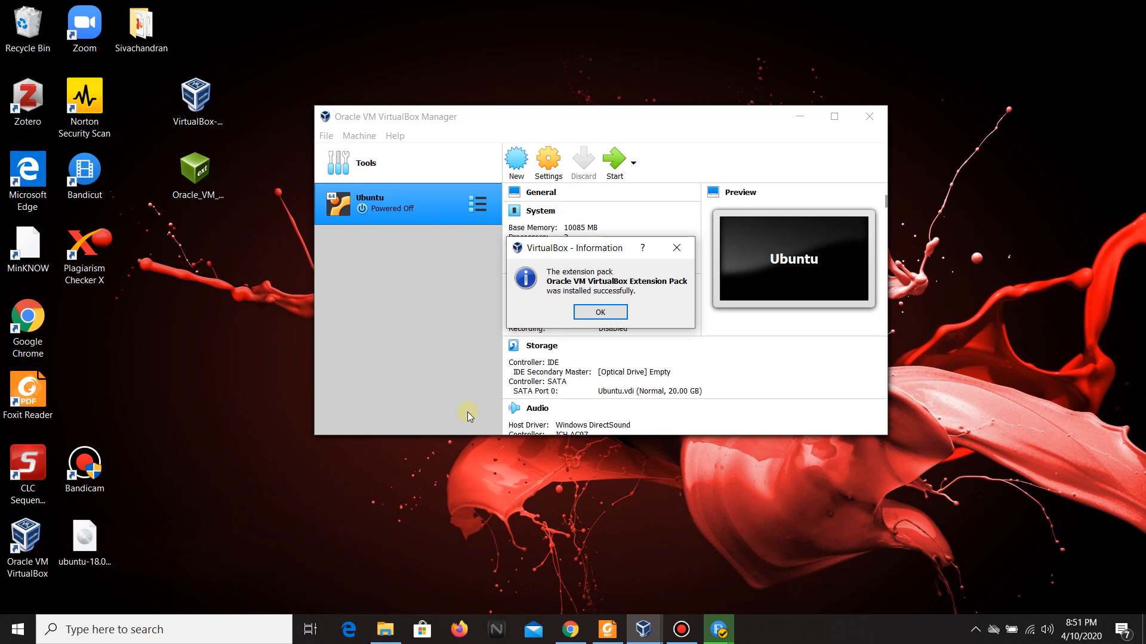
pyautogui.click(600, 311)
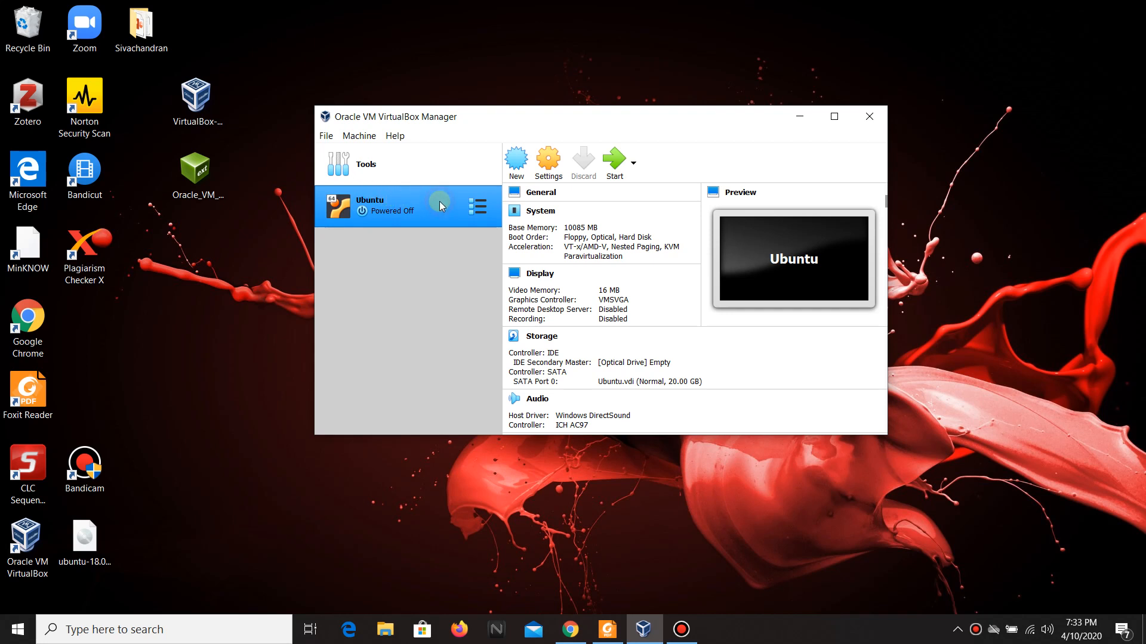
# Open the Ubuntu VM's settings and set its number of processors to 2.
pyautogui.click(549, 165)
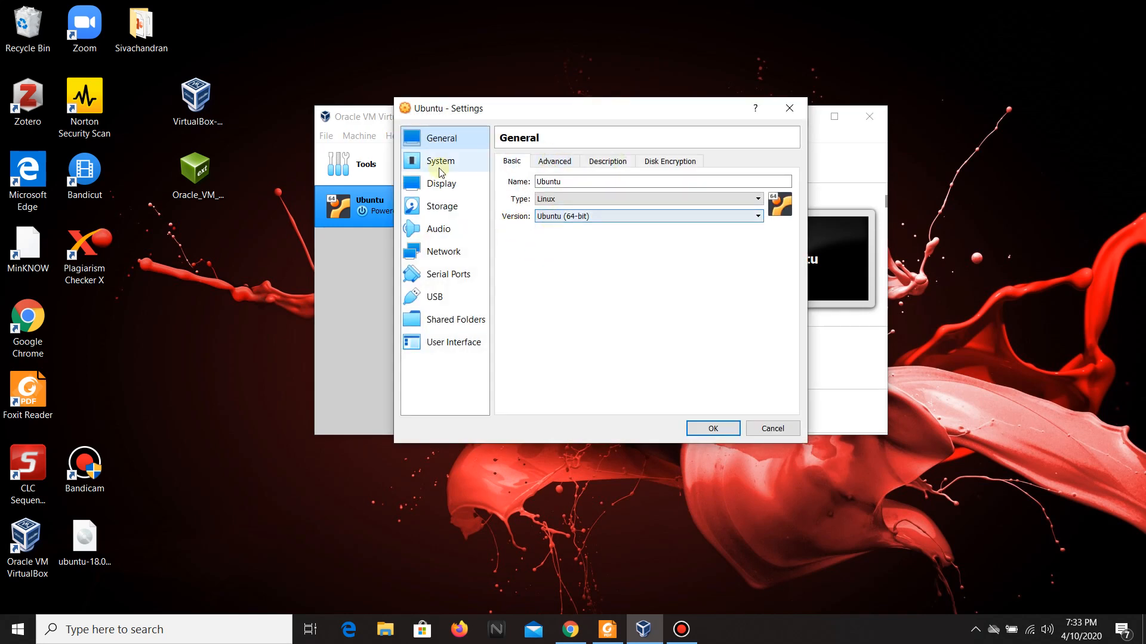
pyautogui.click(435, 160)
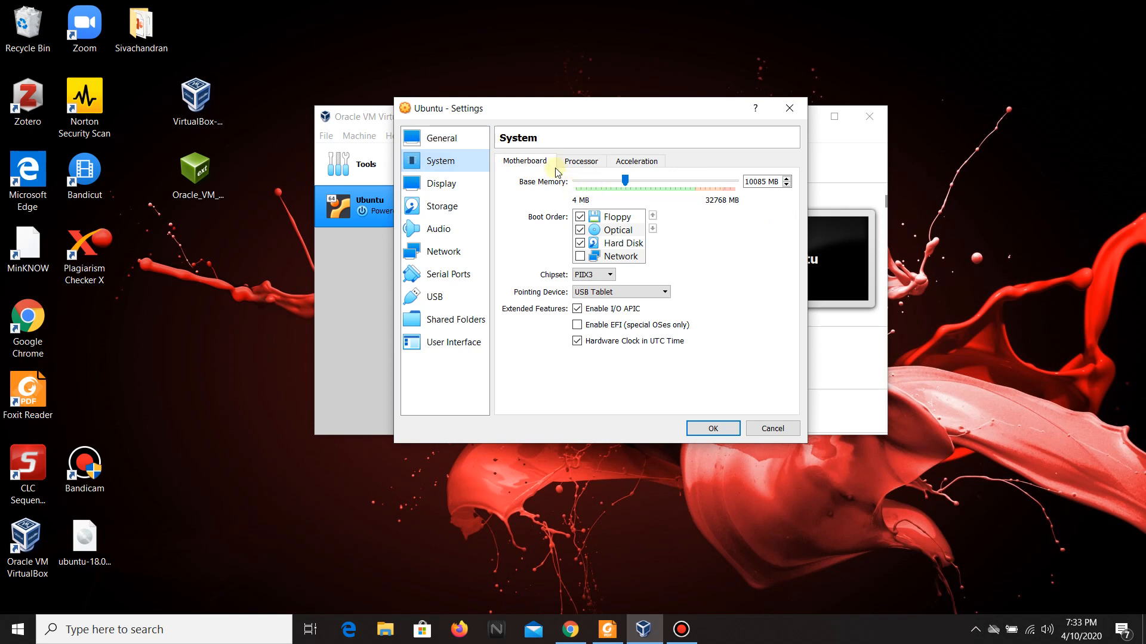
pyautogui.click(576, 166)
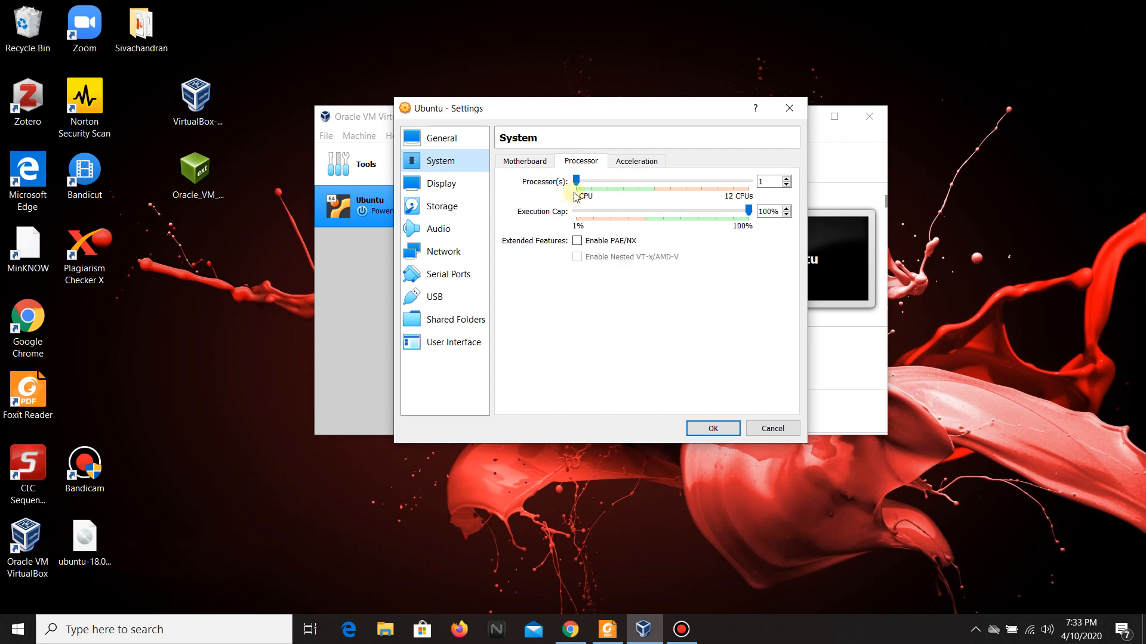
pyautogui.moveTo(578, 182); pyautogui.dragTo(591, 182)
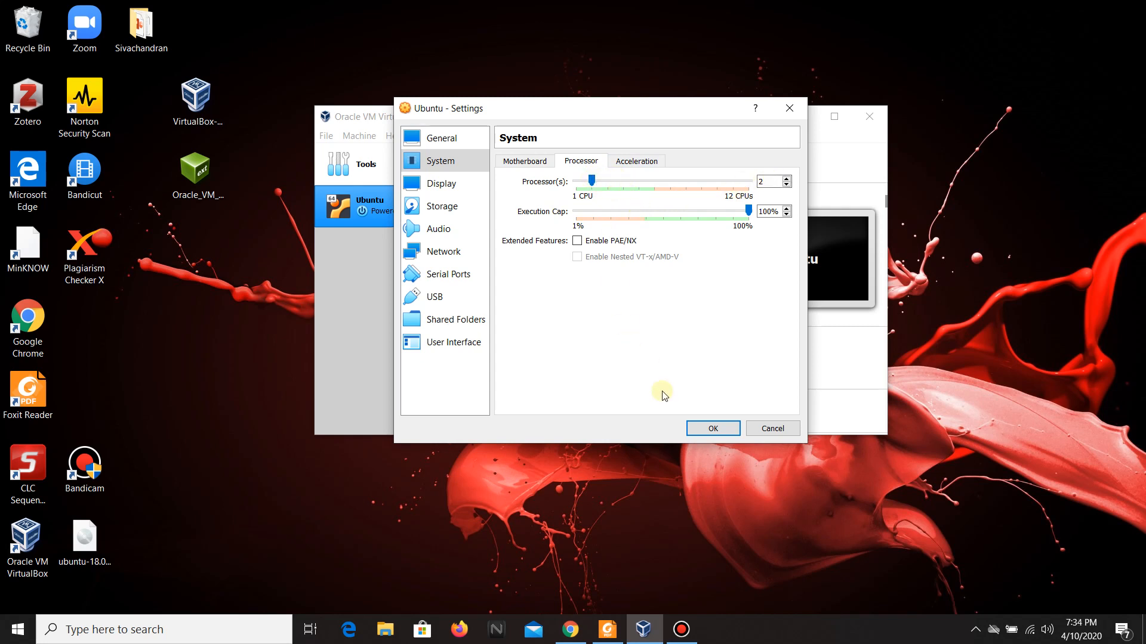
# Attach the ubuntu-18.04.3-desktop-amd64 disk image to the VM's empty optical drive and save the settings.
pyautogui.click(450, 207)
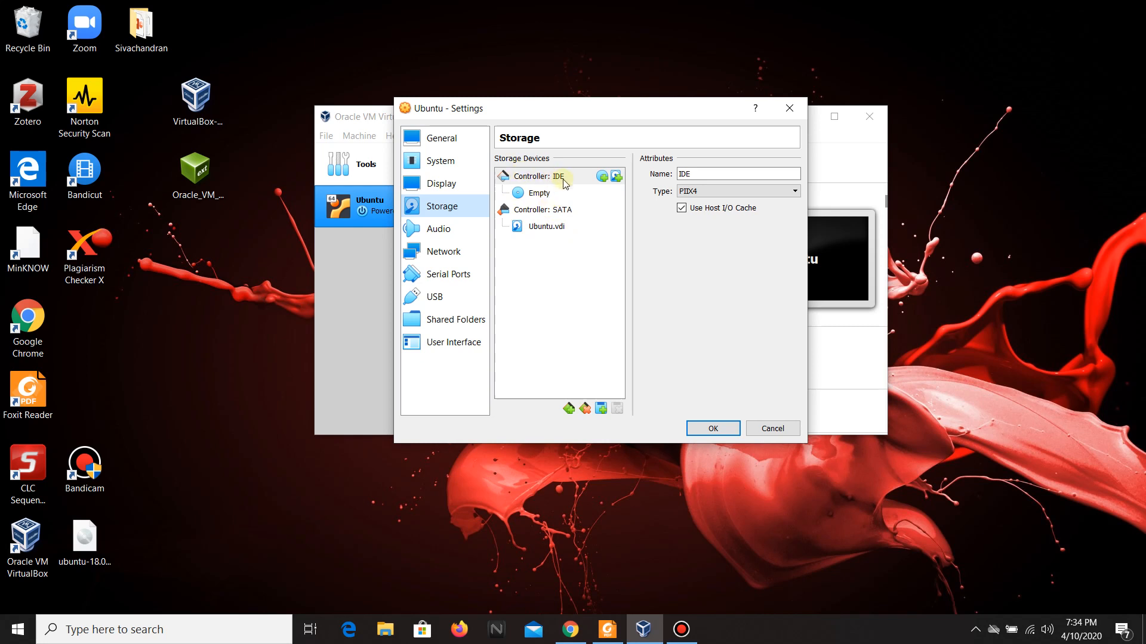
pyautogui.click(539, 197)
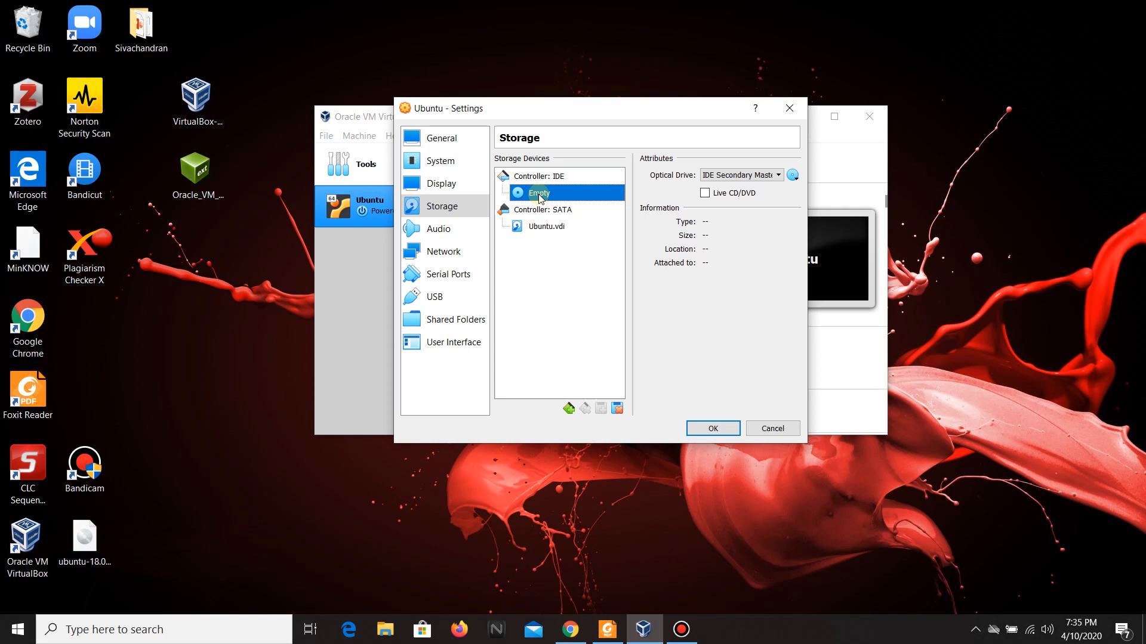
pyautogui.click(794, 176)
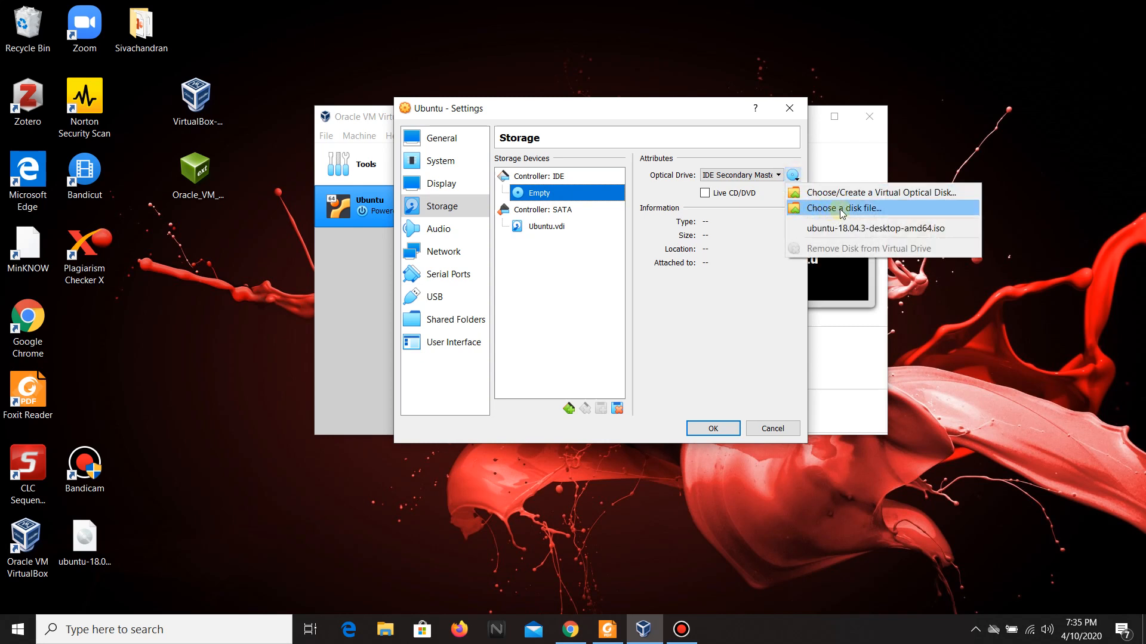
pyautogui.click(906, 209)
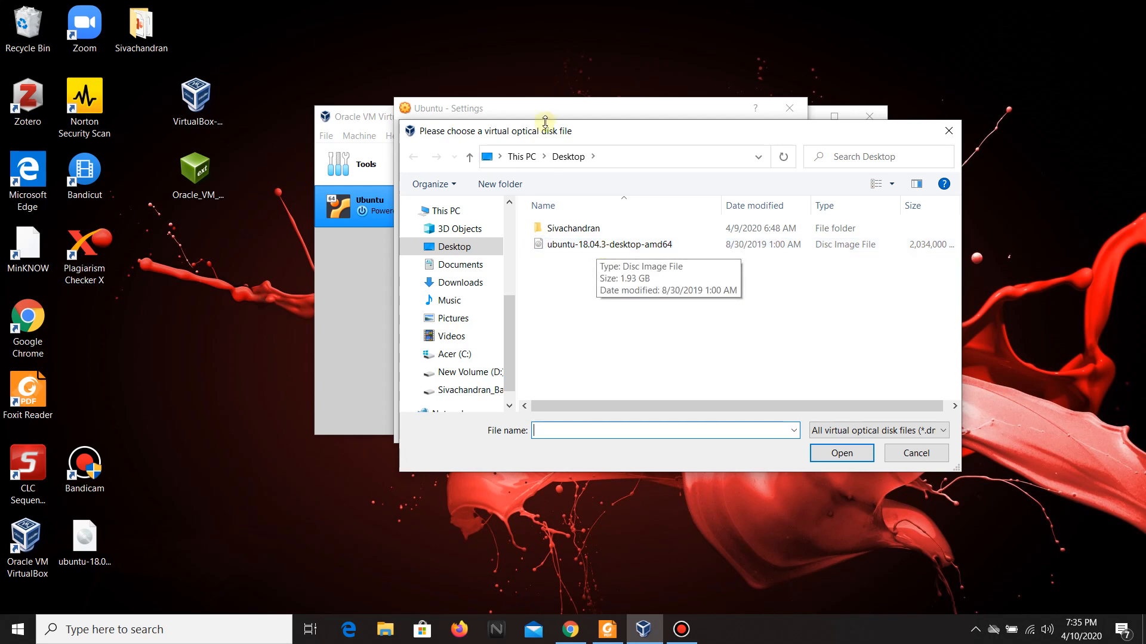
pyautogui.click(587, 247)
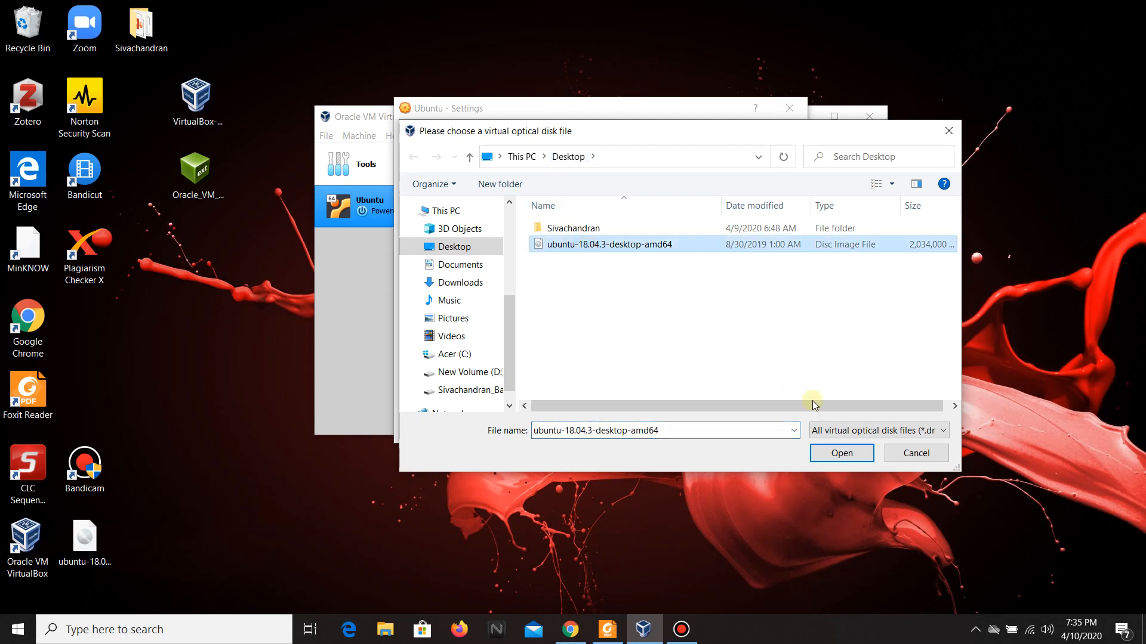
pyautogui.click(839, 452)
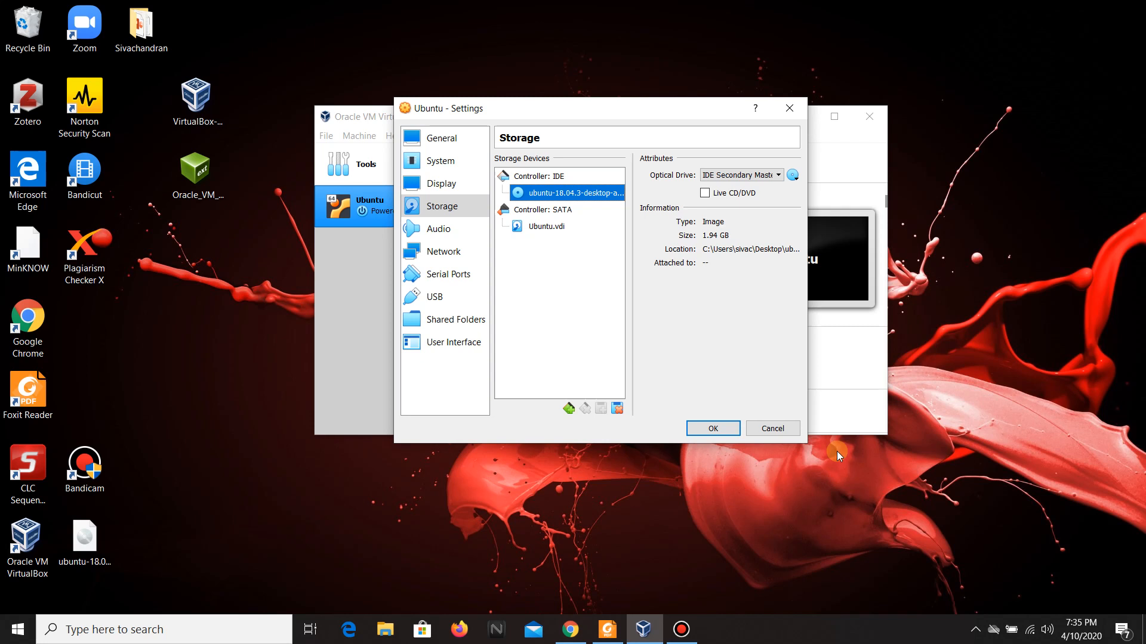
pyautogui.click(706, 432)
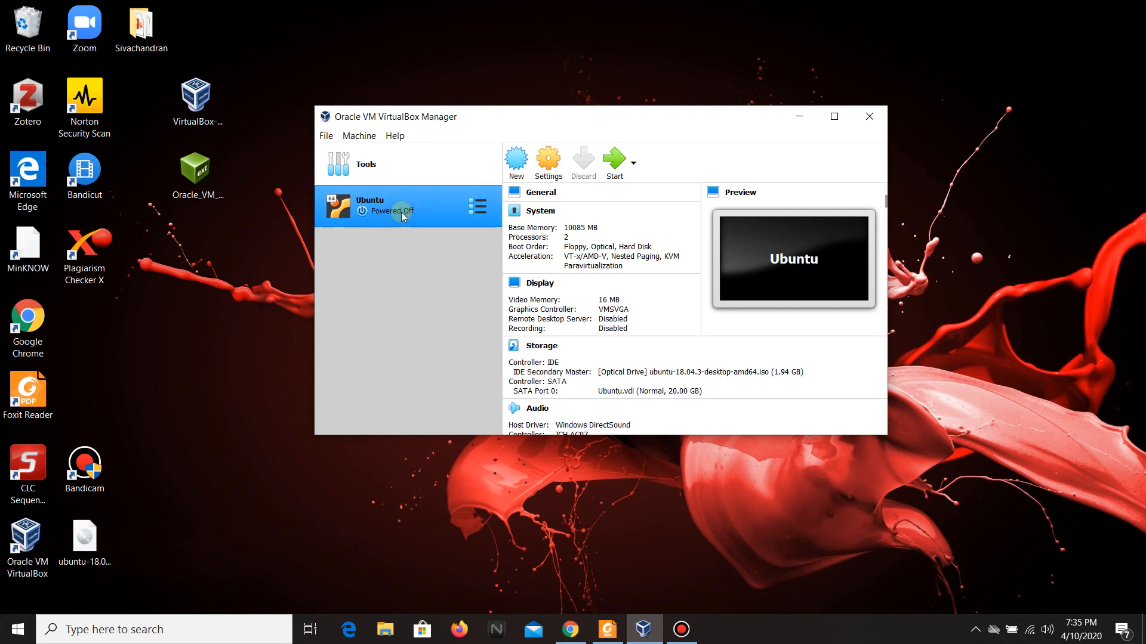
# Start the Ubuntu VM from the ubuntu-18.04.3-desktop-amd64.iso start-up disk and dismiss the keyboard capture notice.
pyautogui.click(619, 161)
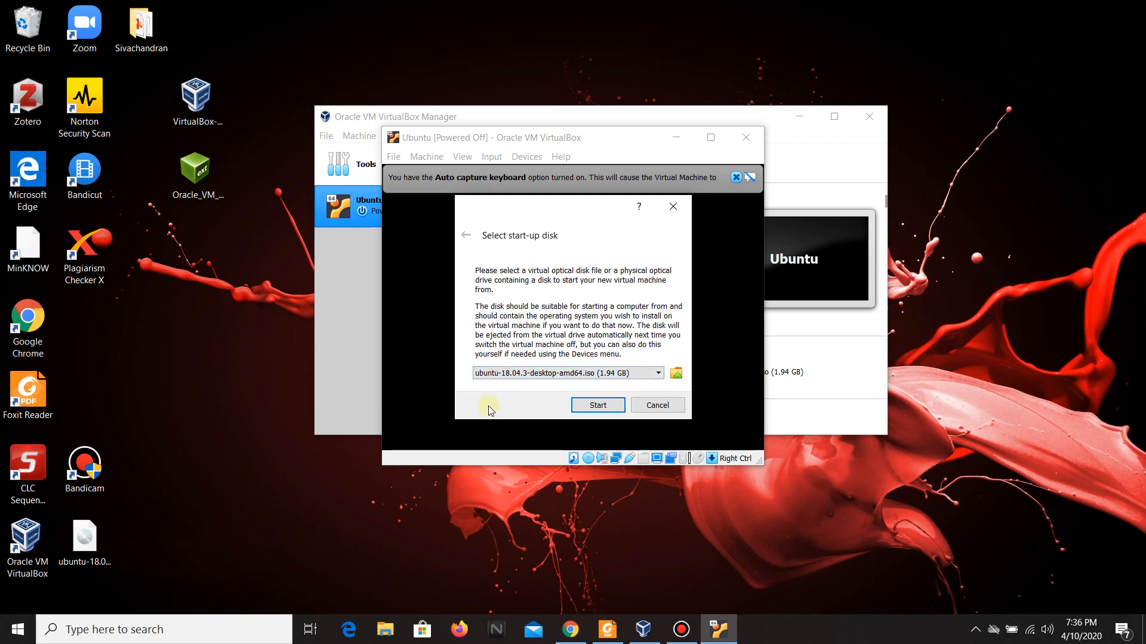
pyautogui.click(583, 404)
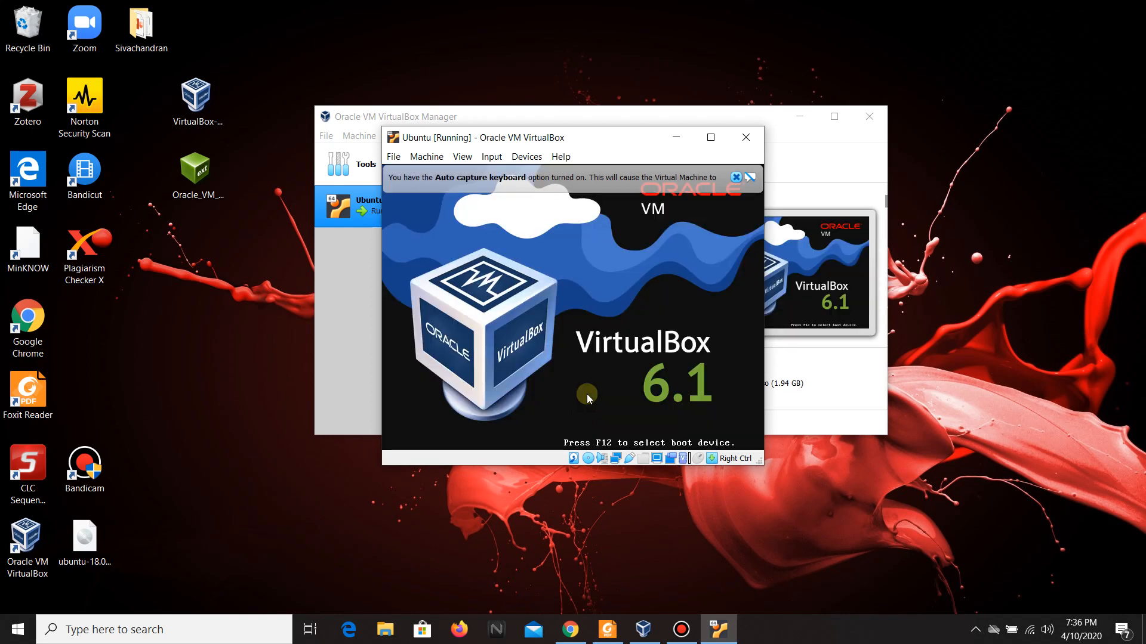
pyautogui.click(736, 179)
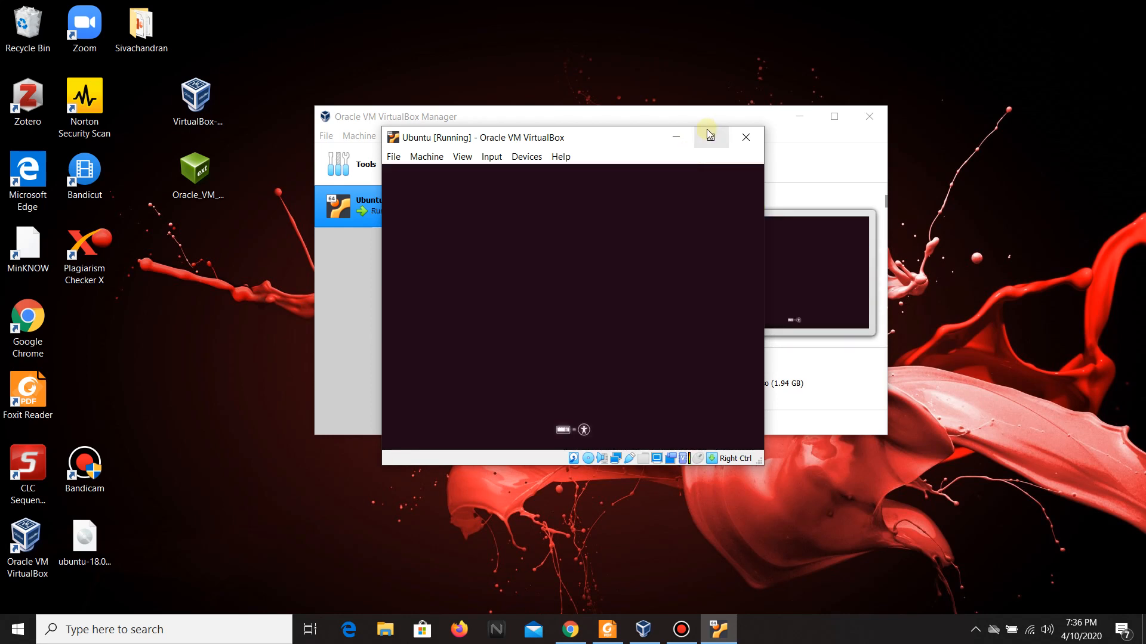
# Switch the VM window to scaled mode, maximize it, and dismiss the mouse pointer integration notice.
pyautogui.click(710, 137)
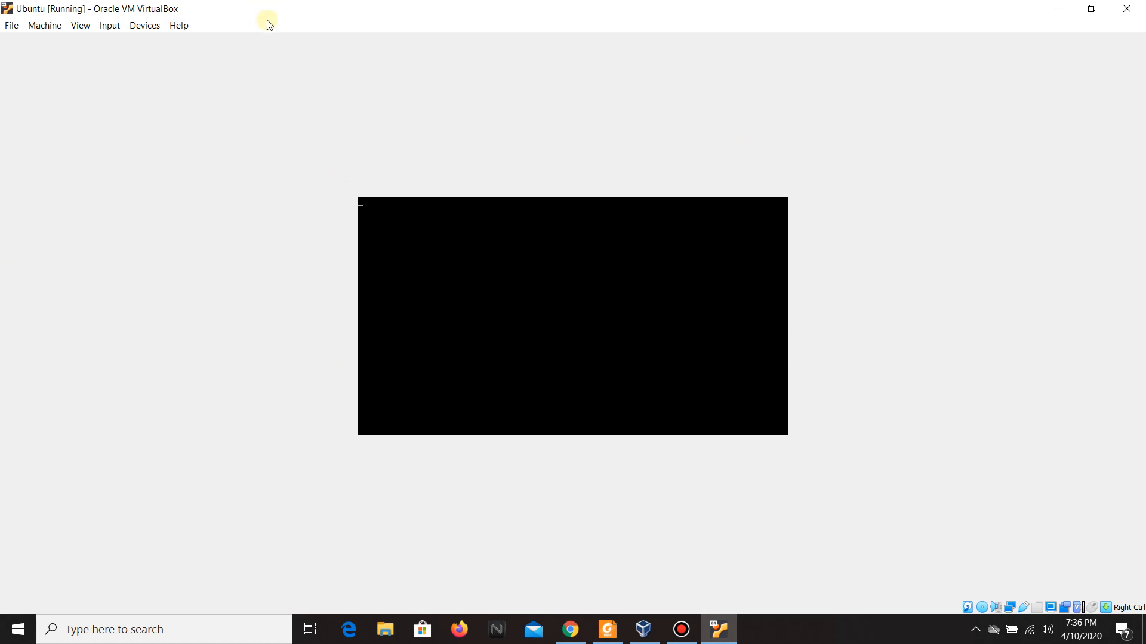
pyautogui.click(82, 26)
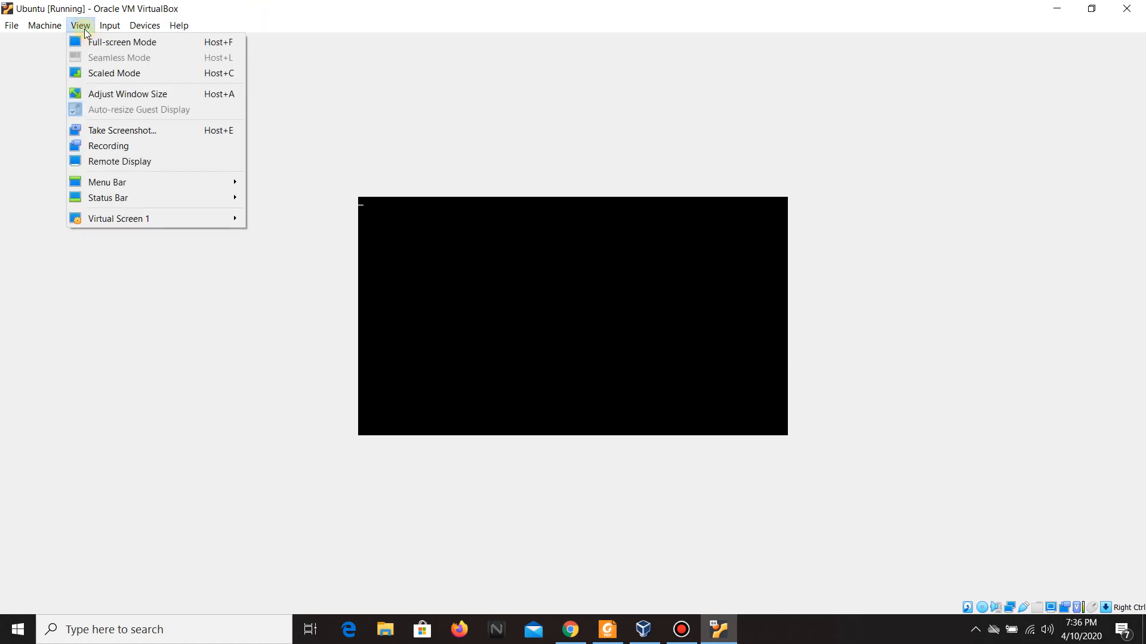
pyautogui.click(109, 75)
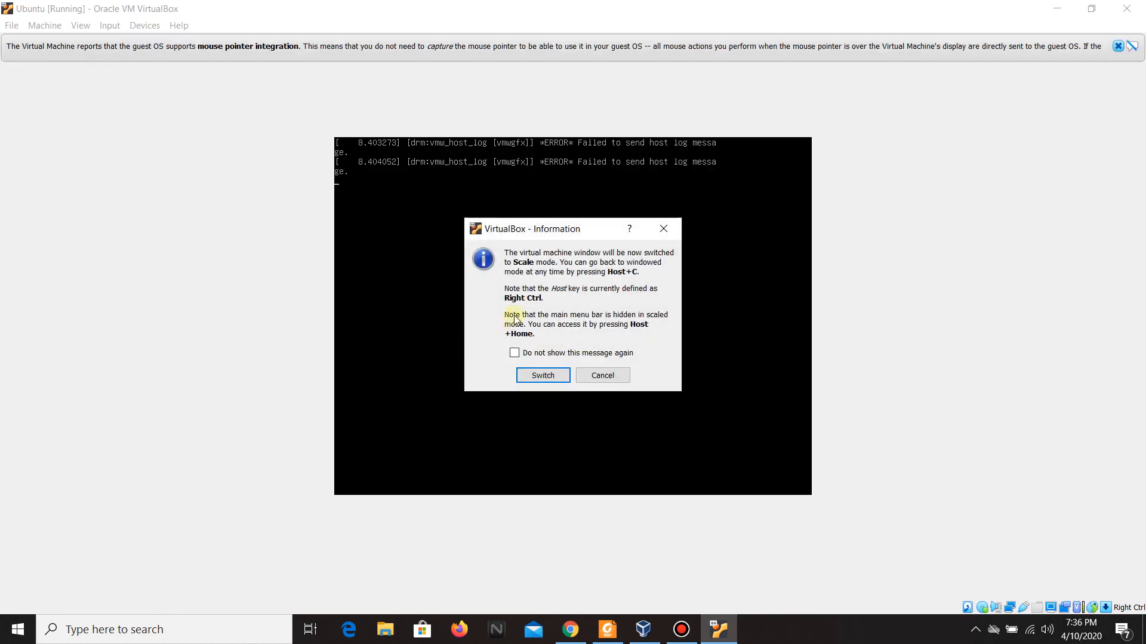
pyautogui.click(549, 376)
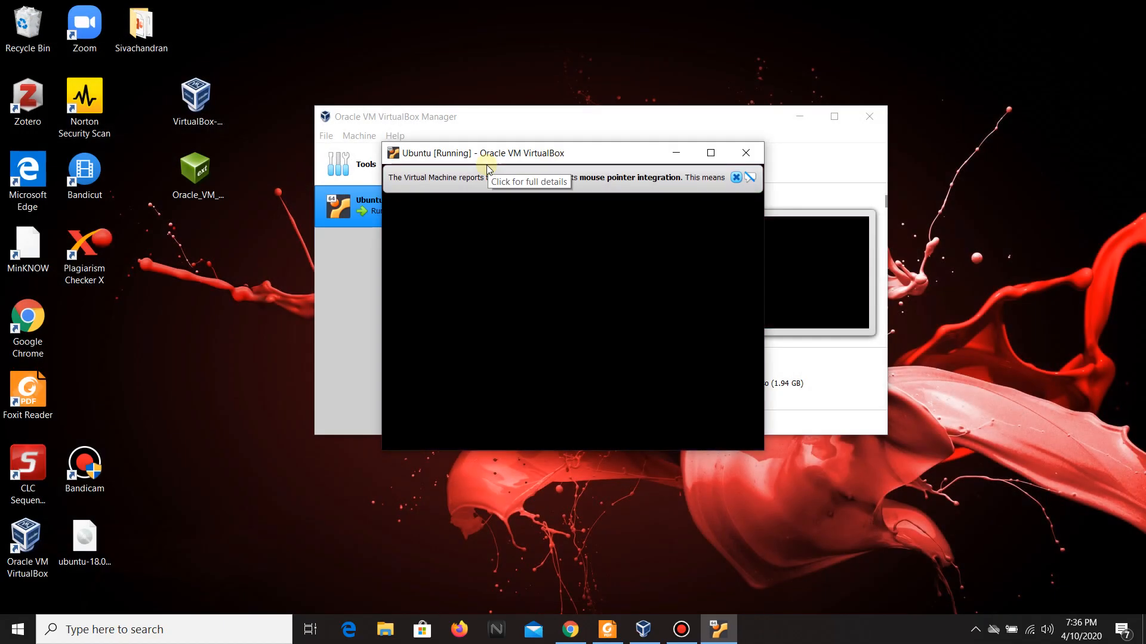
pyautogui.click(700, 156)
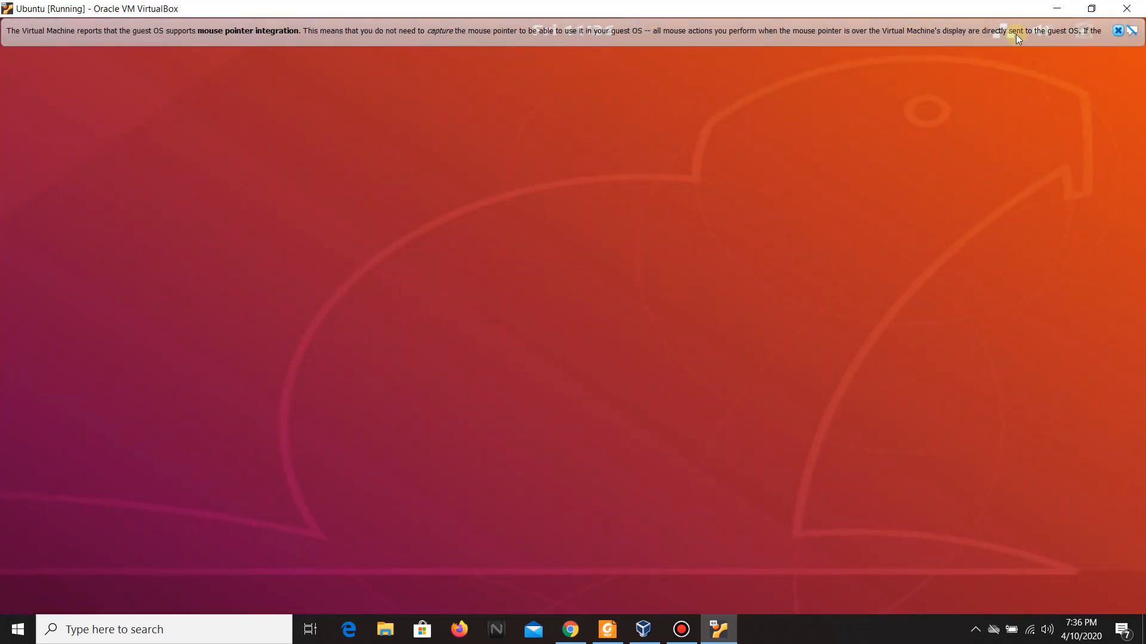
pyautogui.click(1118, 31)
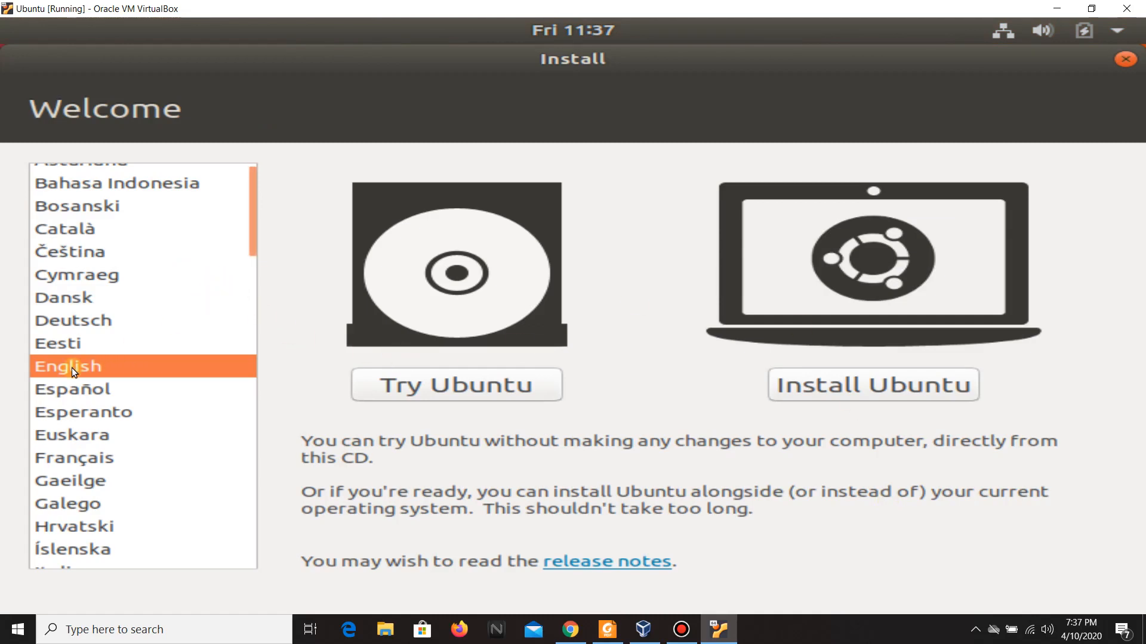
# Choose Install Ubuntu and continue with the English (US) keyboard layout.
pyautogui.click(829, 384)
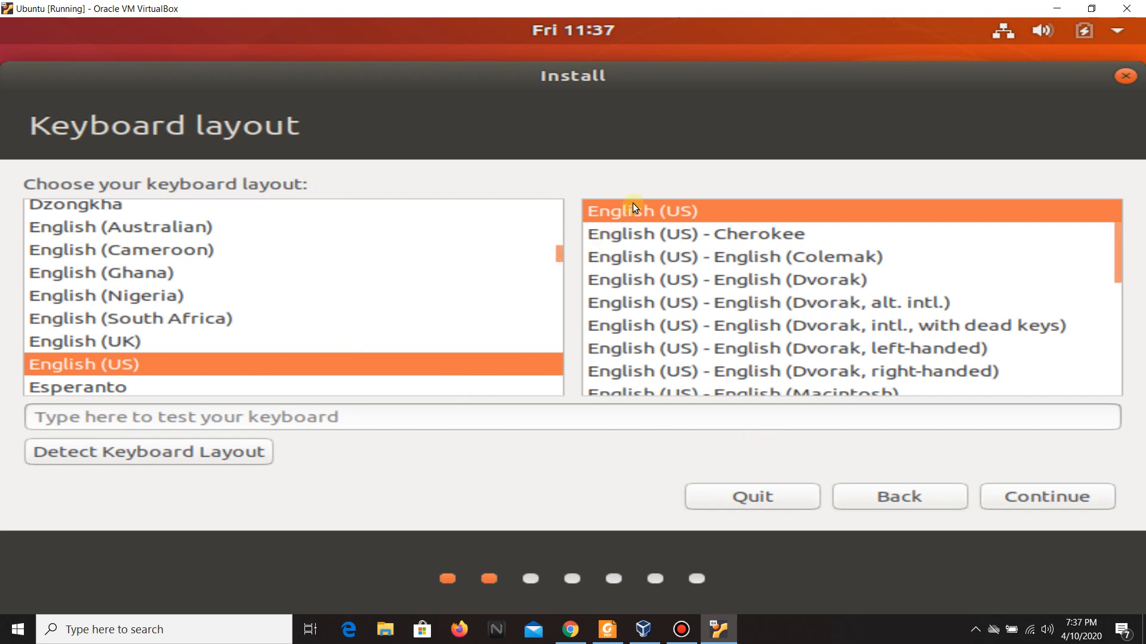
pyautogui.click(1025, 492)
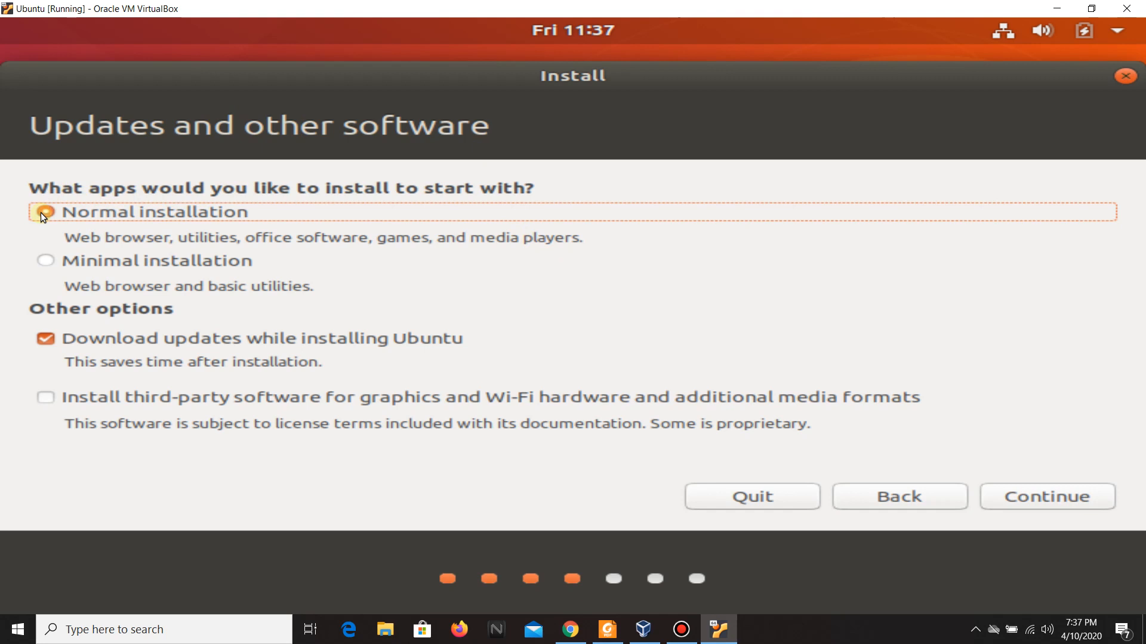
# Keep Normal installation, turn off downloading updates while installing, and continue.
pyautogui.click(45, 338)
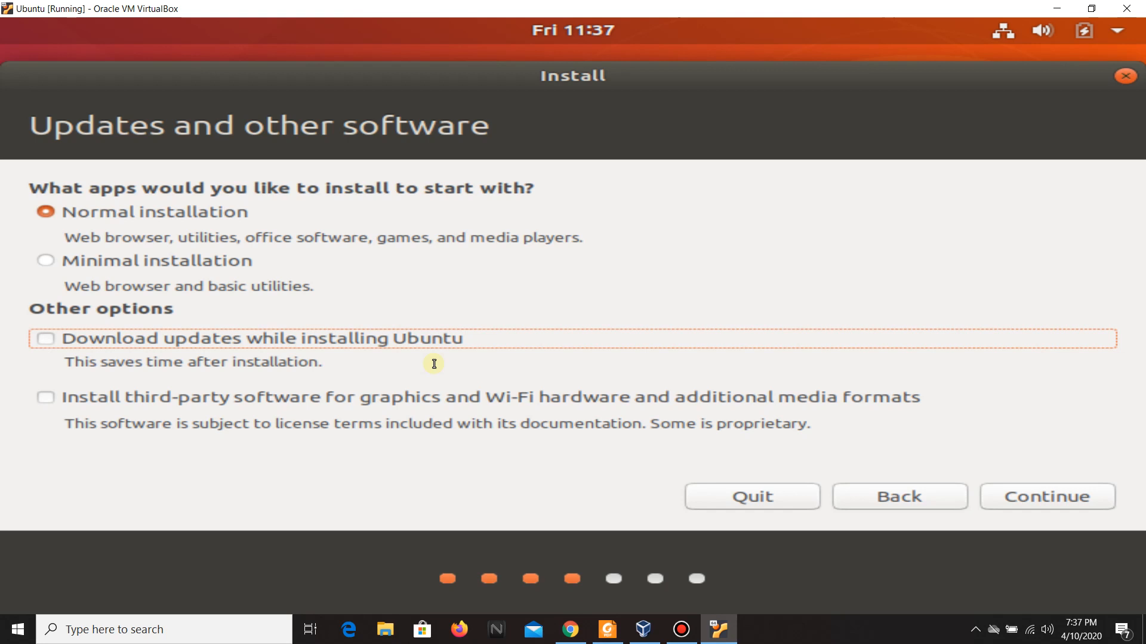
pyautogui.click(1036, 503)
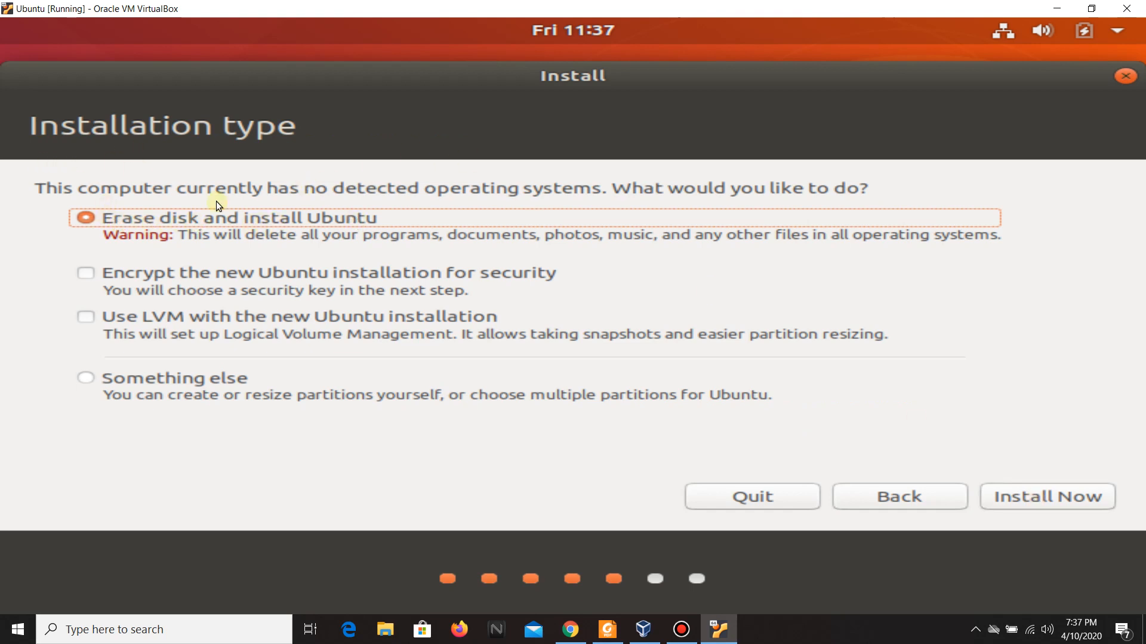
# Erase the disk and install Ubuntu, confirm writing the changes to disk, and continue with Kuala Lumpur as location.
pyautogui.click(1019, 497)
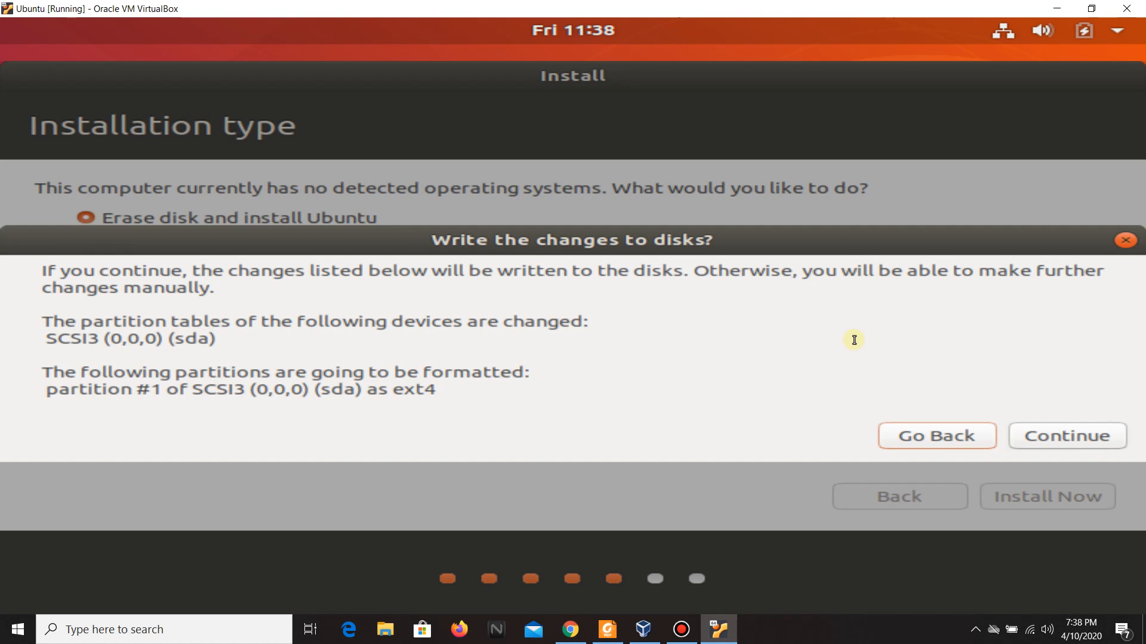
pyautogui.click(1055, 425)
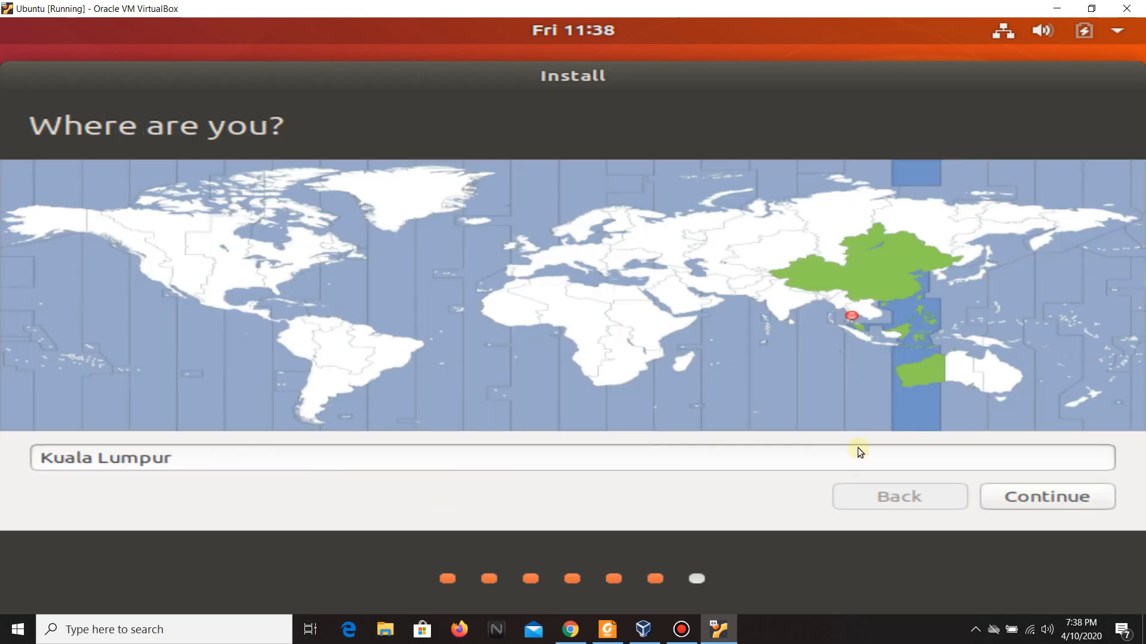
pyautogui.click(1058, 495)
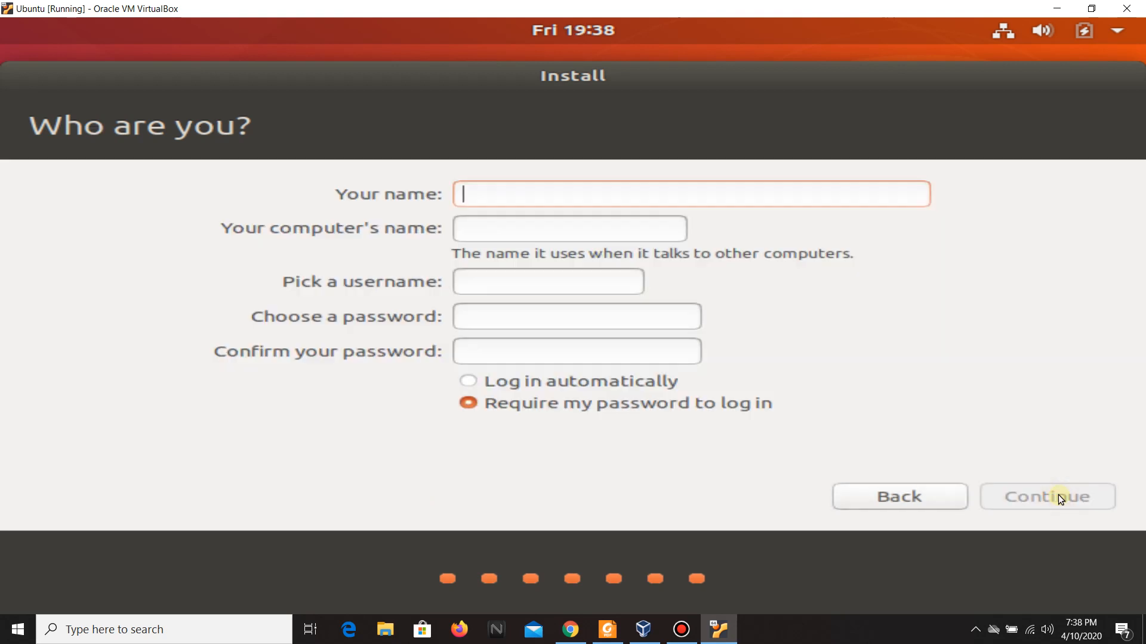
# Enter the user's name, choose and confirm the account password, and continue the installation.
pyautogui.write('Si')
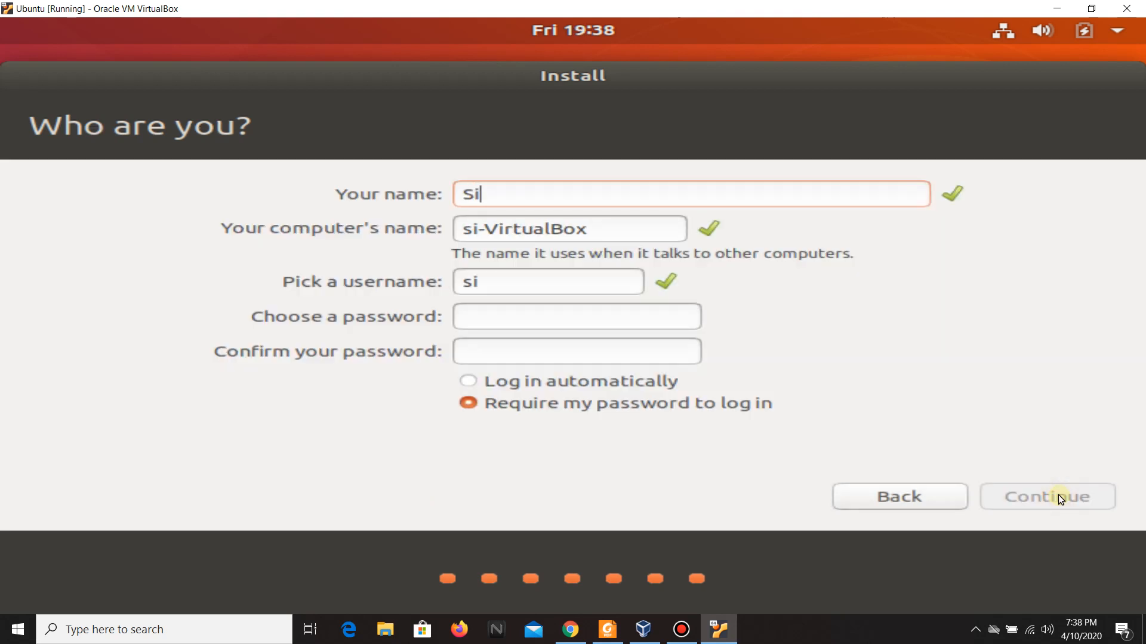
pyautogui.write('vachandran')
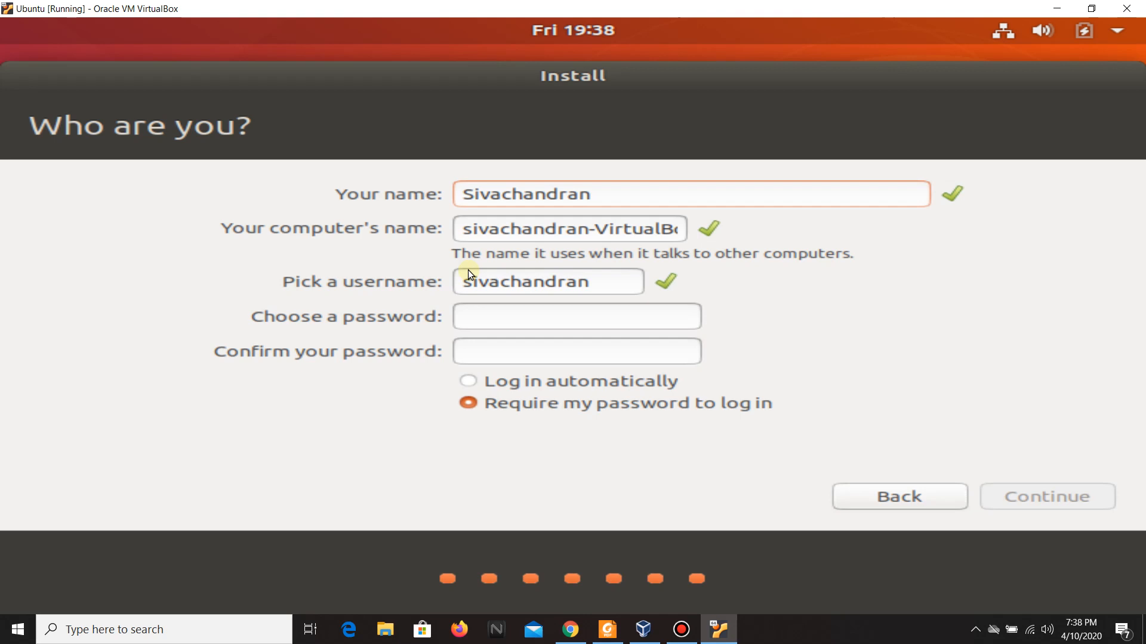
pyautogui.click(490, 313)
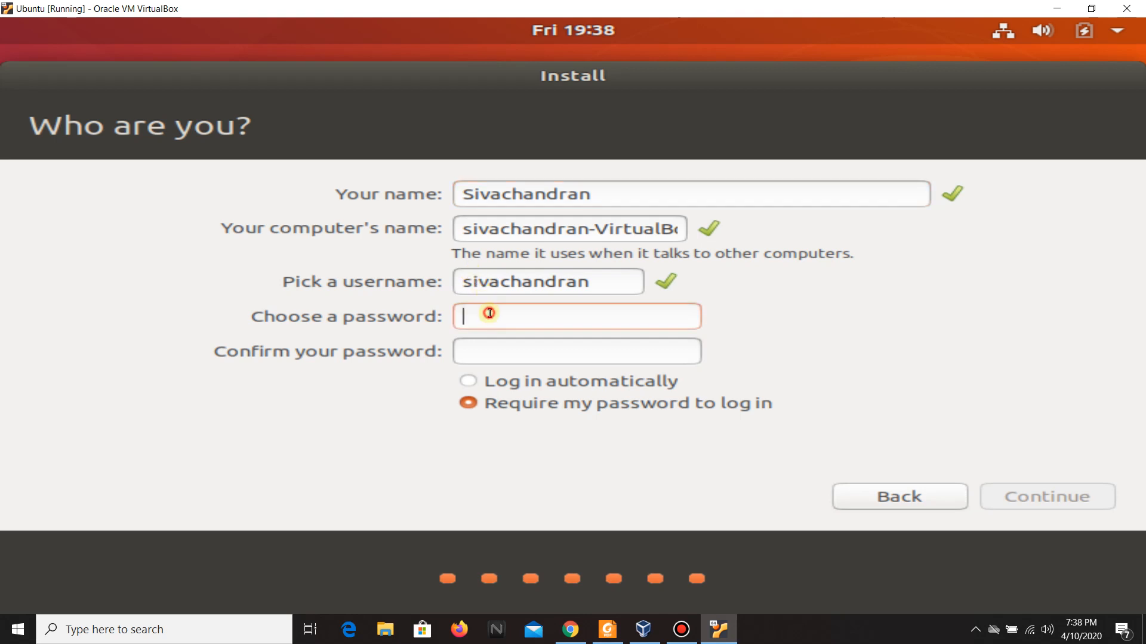
pyautogui.write('*****')
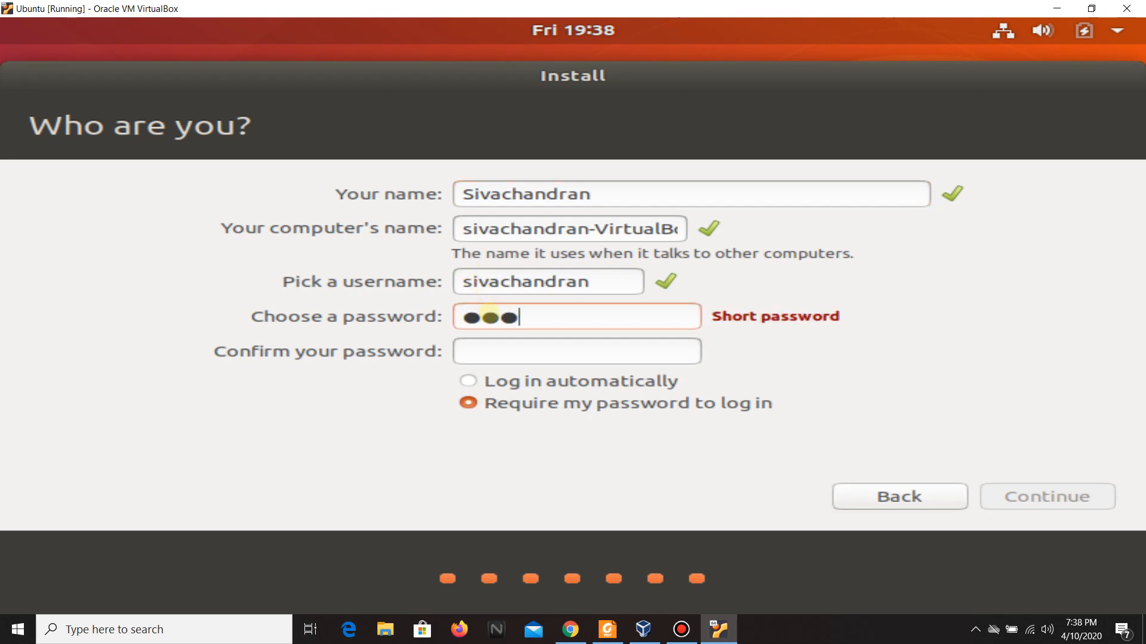
pyautogui.write('***')
pyautogui.press('Tab')
pyautogui.write('********')
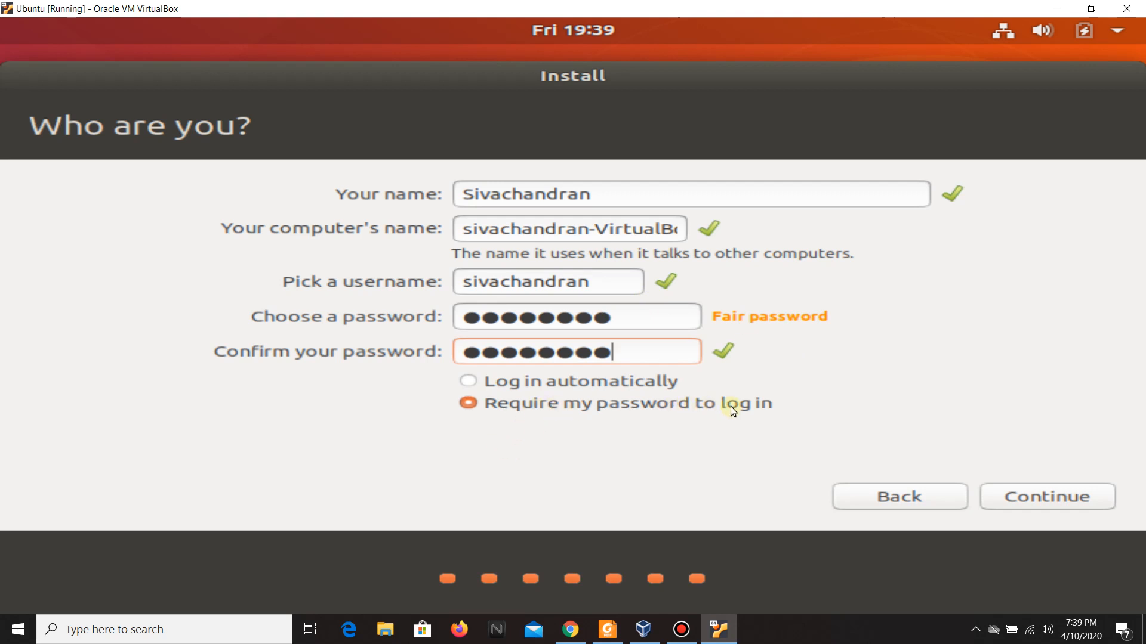
pyautogui.click(1042, 509)
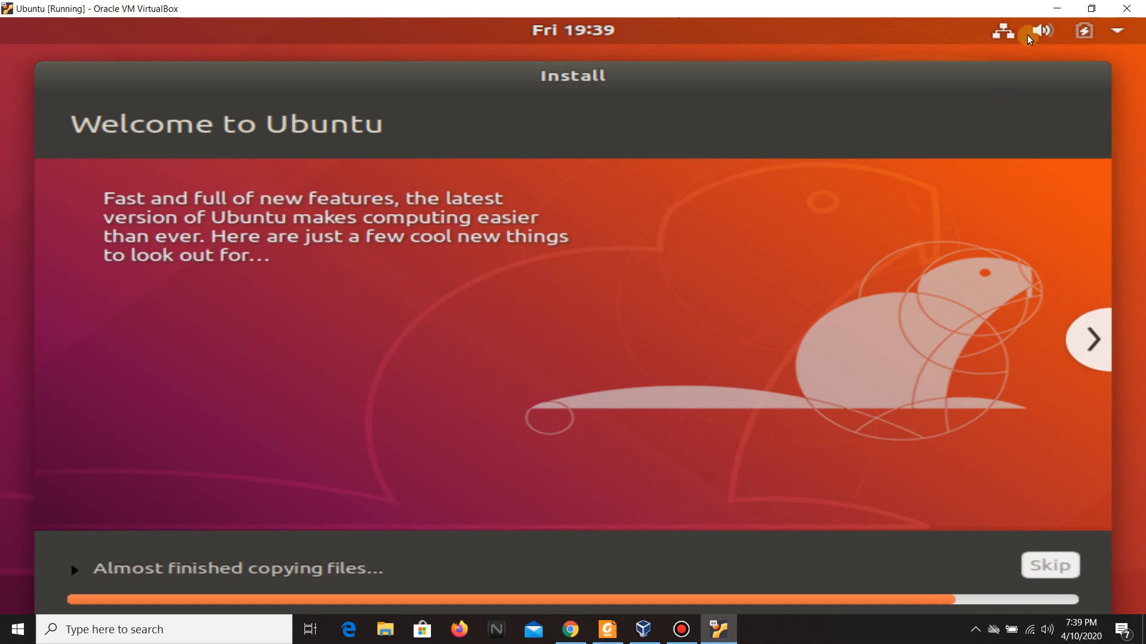
# Turn off the guest's wired network connection while the installation copies files.
pyautogui.click(1004, 37)
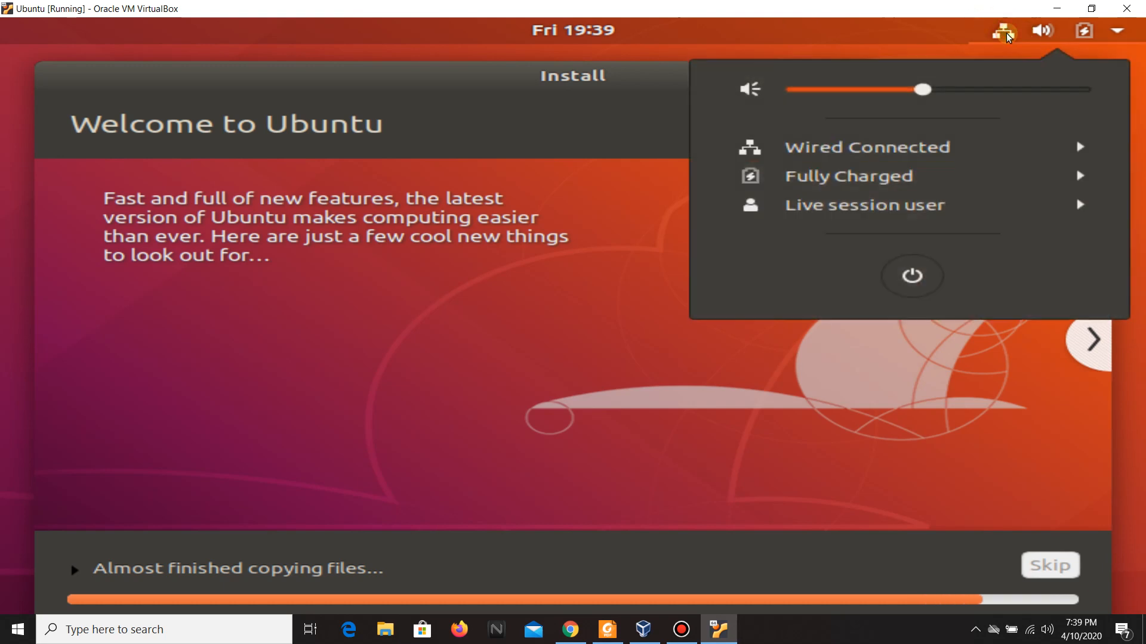
pyautogui.click(846, 148)
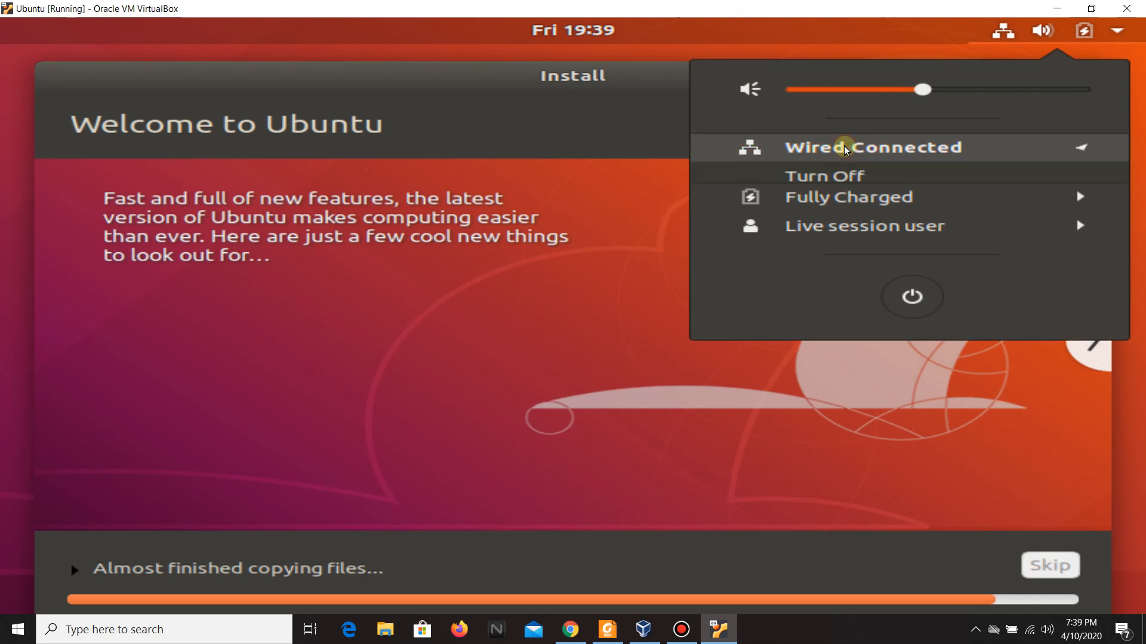
pyautogui.click(834, 174)
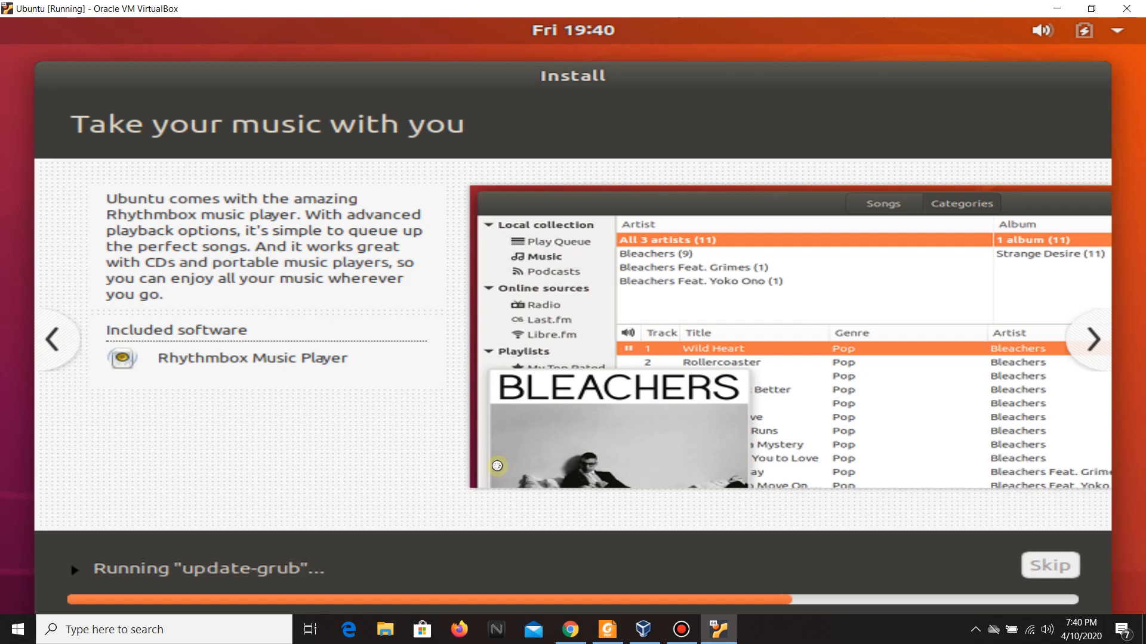
# Switch to Chrome and search Google for ubuntu while the guest installation runs.
pyautogui.click(573, 634)
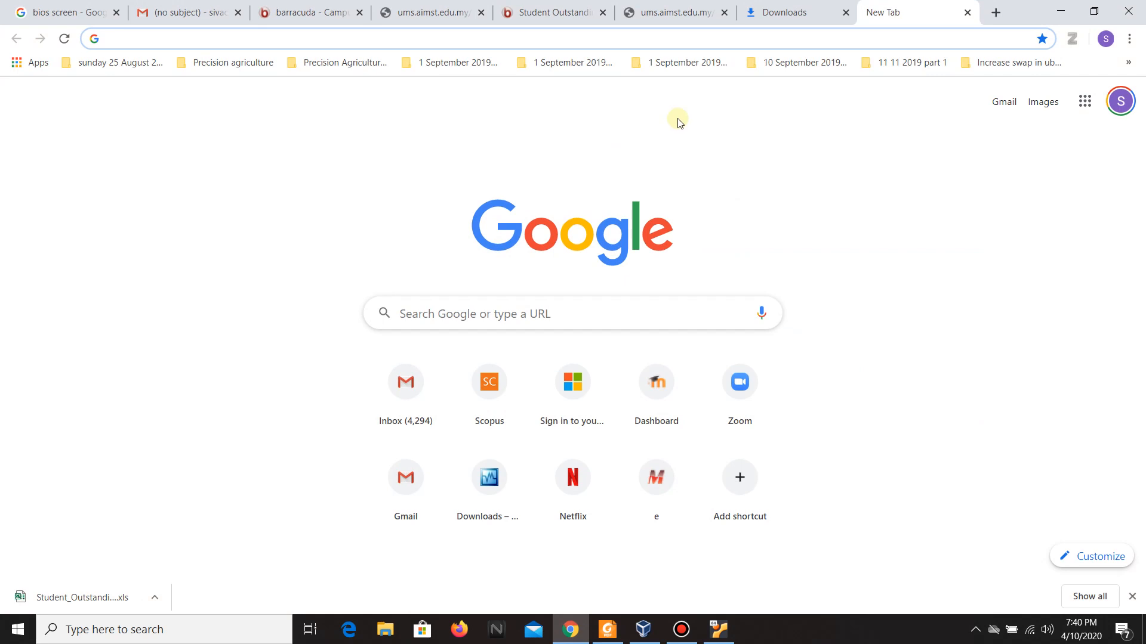
pyautogui.click(898, 26)
pyautogui.write('ubuntu')
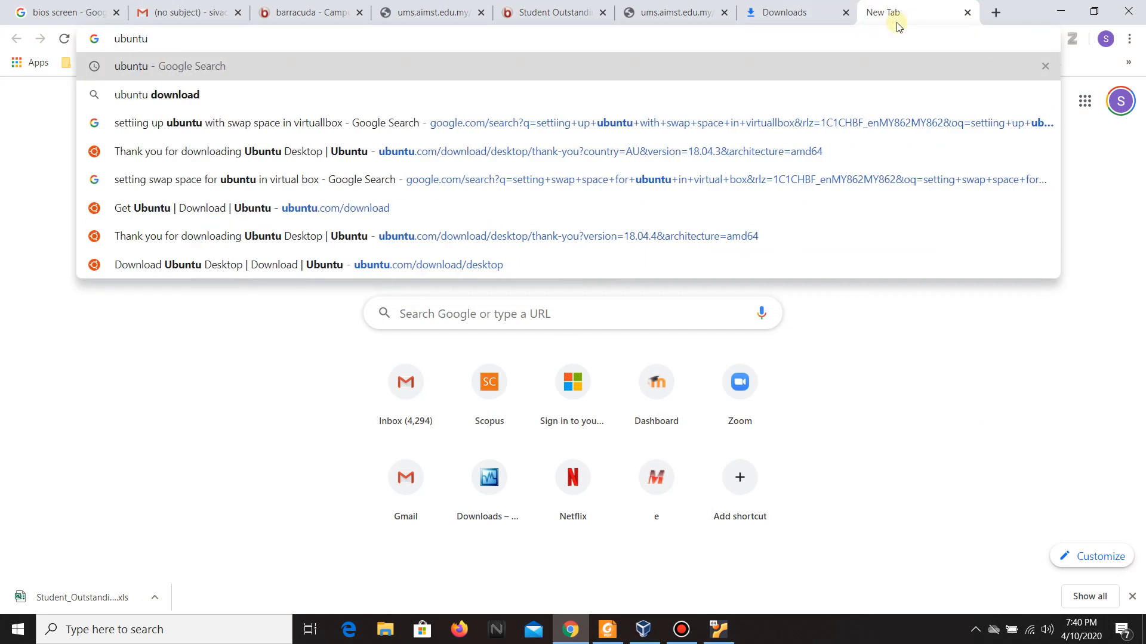
pyautogui.press('Return')
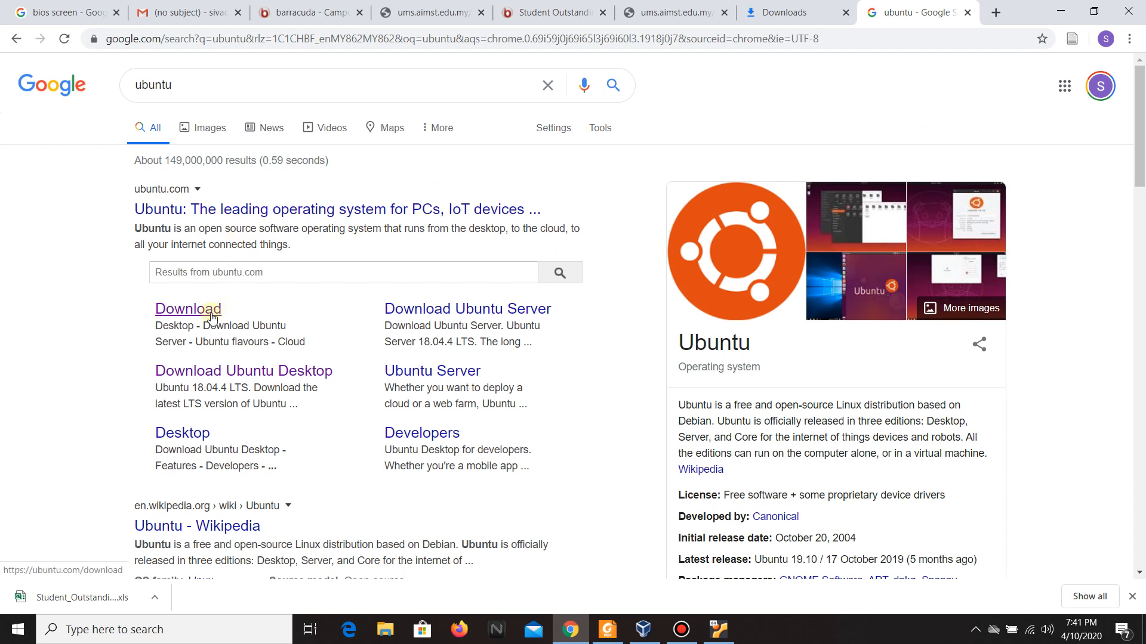
# Open the Ubuntu Desktop 18.04.4 LTS download page from the results, then minimize the browser to return to the VM.
pyautogui.click(210, 312)
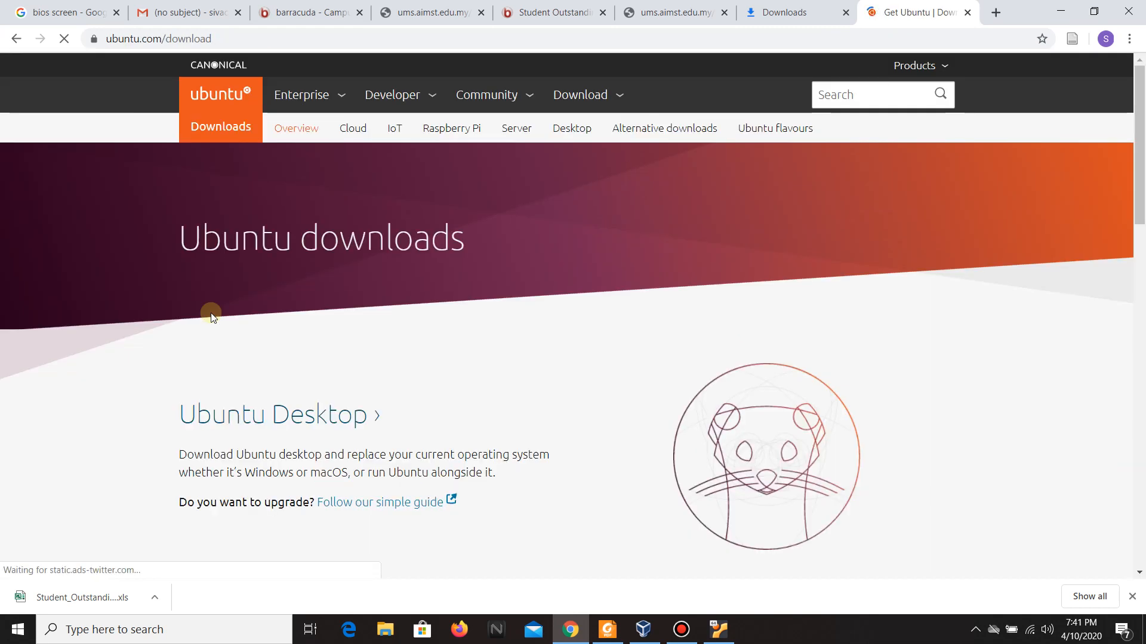
pyautogui.click(16, 39)
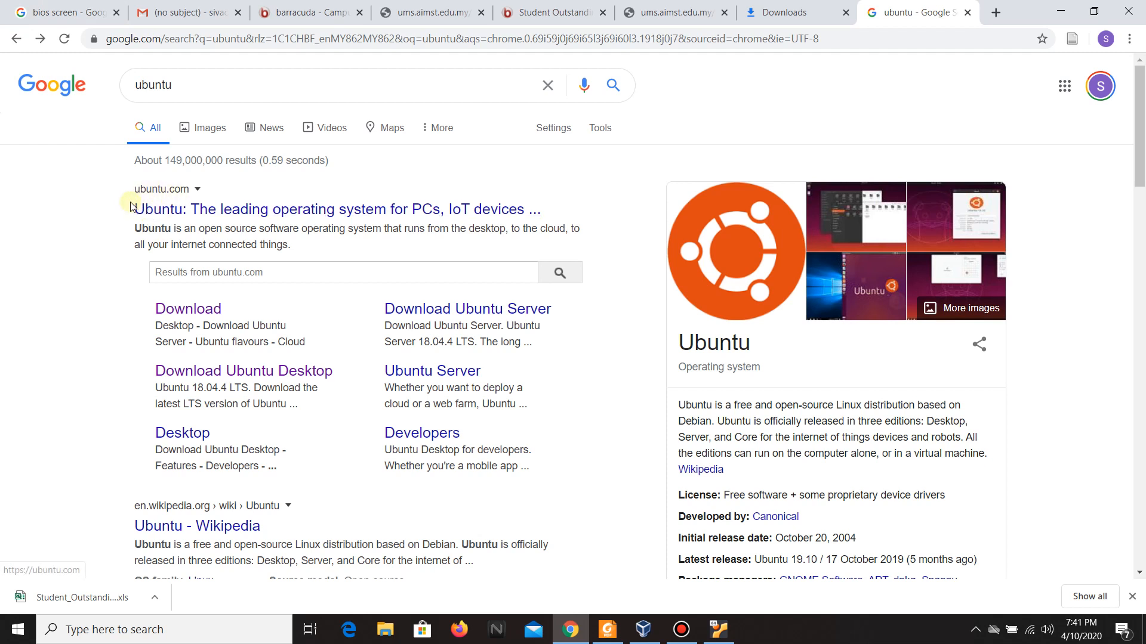
pyautogui.click(199, 311)
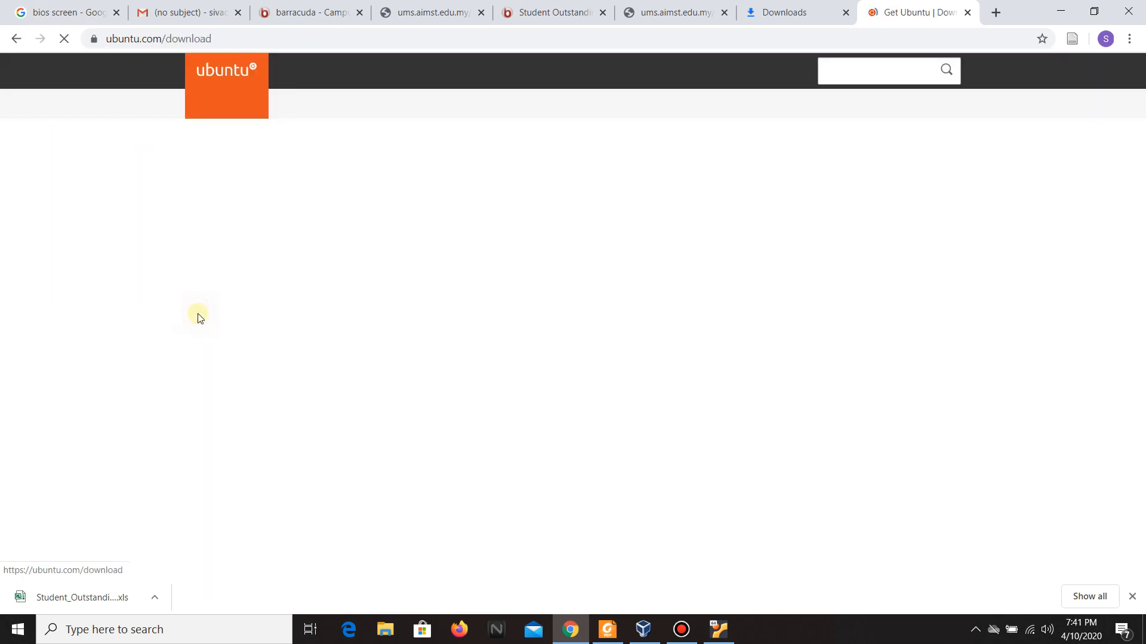
pyautogui.click(268, 419)
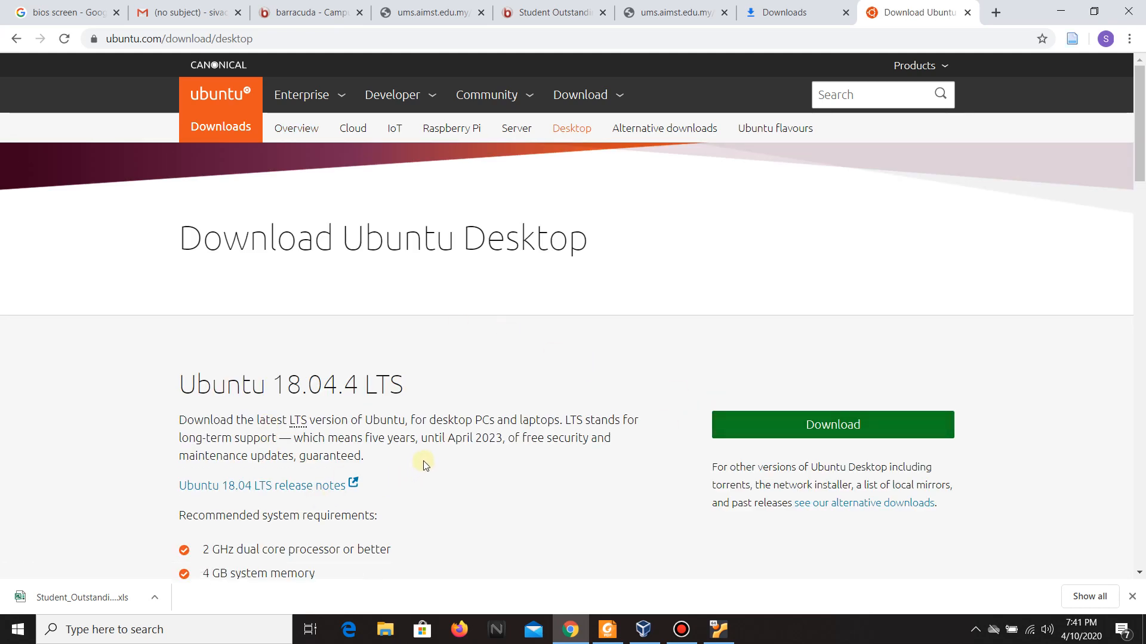
pyautogui.click(1058, 13)
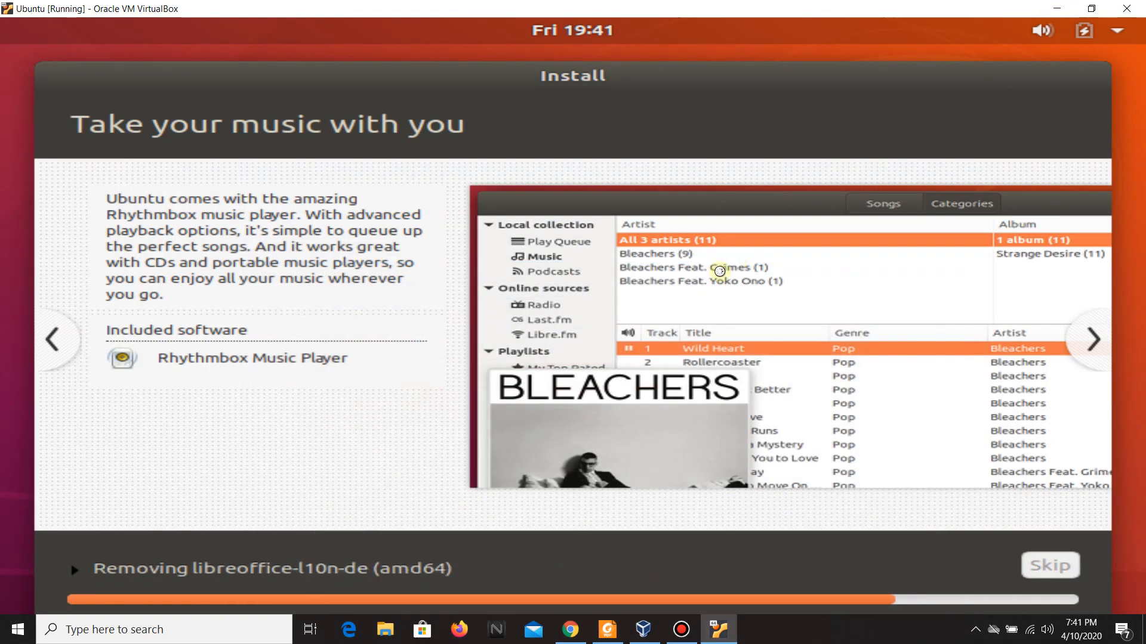
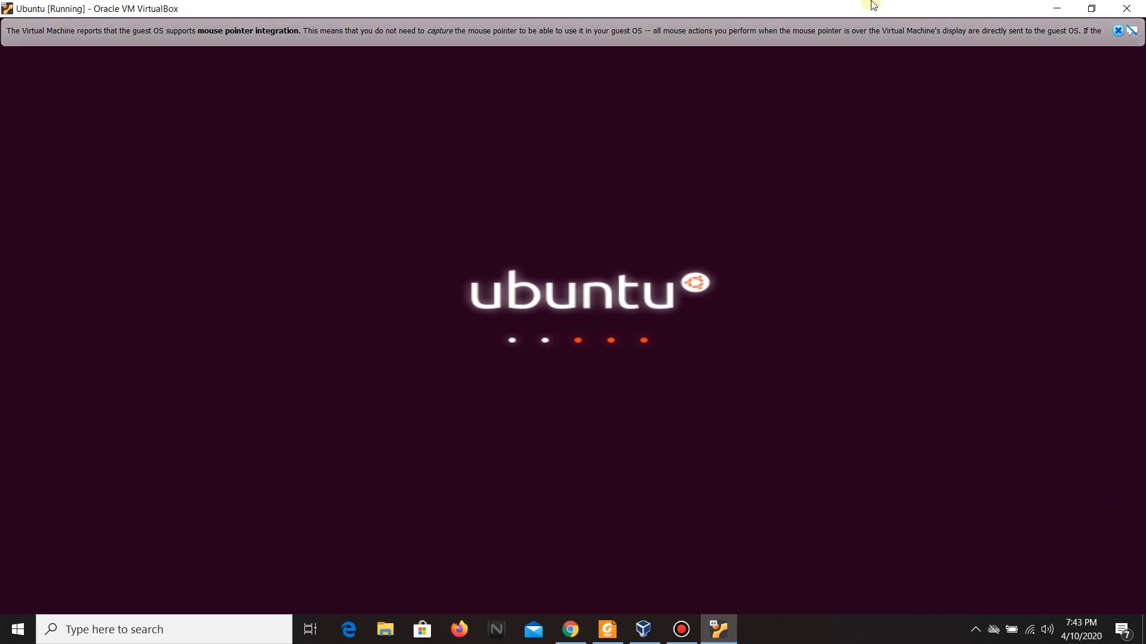
# Dismiss the mouse integration notice, then sign in to the Ubuntu user account by entering its password.
pyautogui.click(1119, 31)
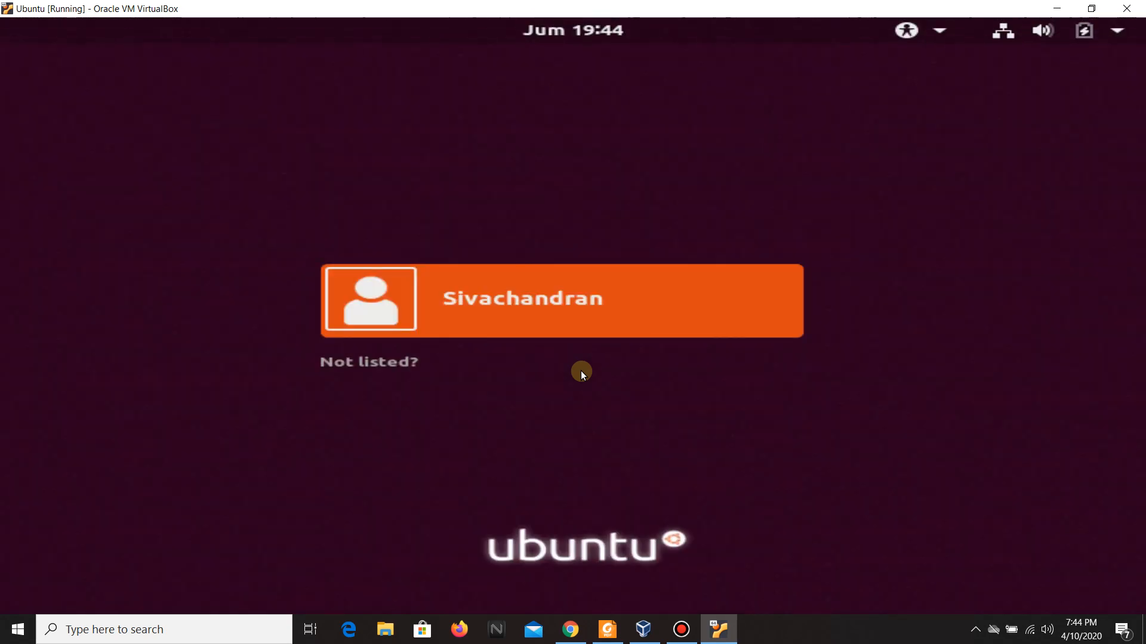
pyautogui.click(449, 320)
pyautogui.write('******')
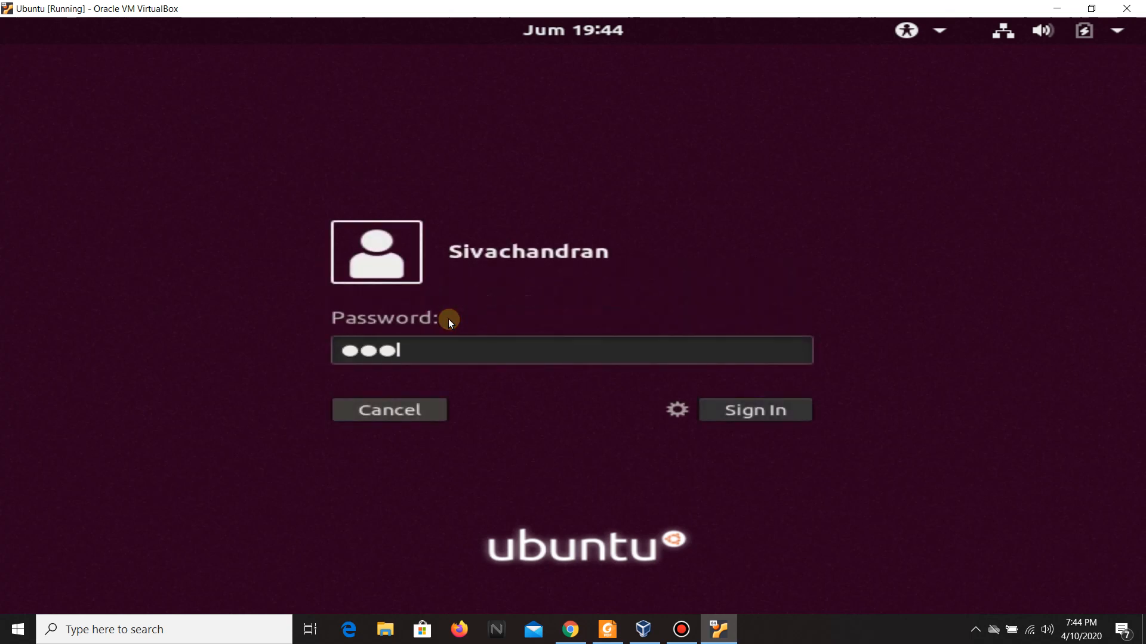
pyautogui.write('*')
pyautogui.press('BackSpace')
pyautogui.press('BackSpace')
pyautogui.press('BackSpace')
pyautogui.press('BackSpace')
pyautogui.press('BackSpace')
pyautogui.press('BackSpace')
pyautogui.press('BackSpace')
pyautogui.write('********')
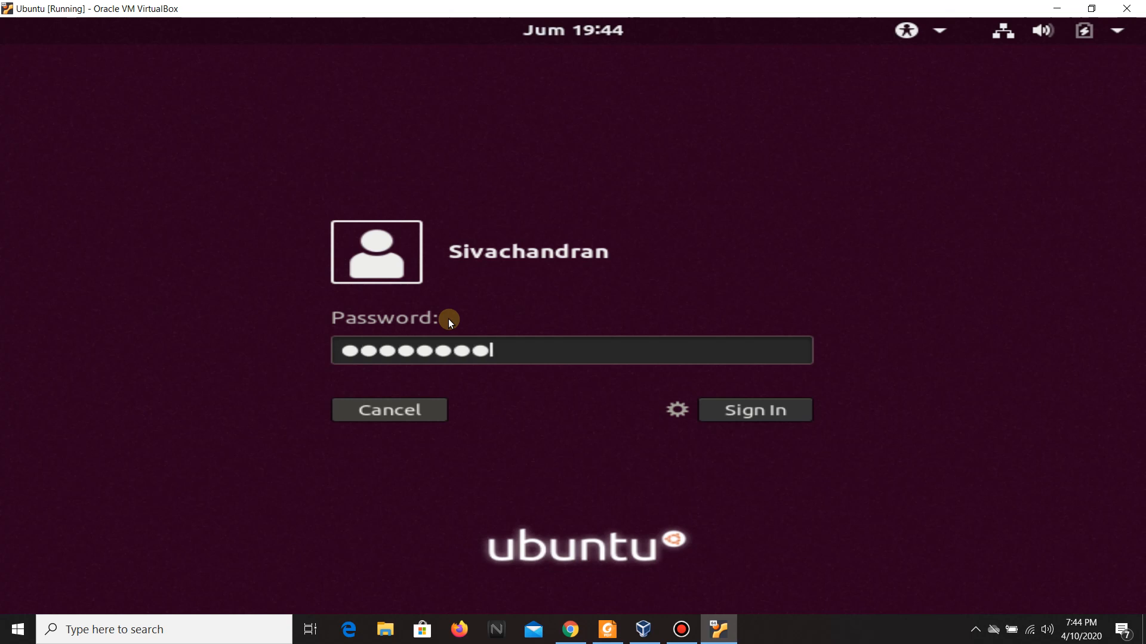
pyautogui.press('Return')
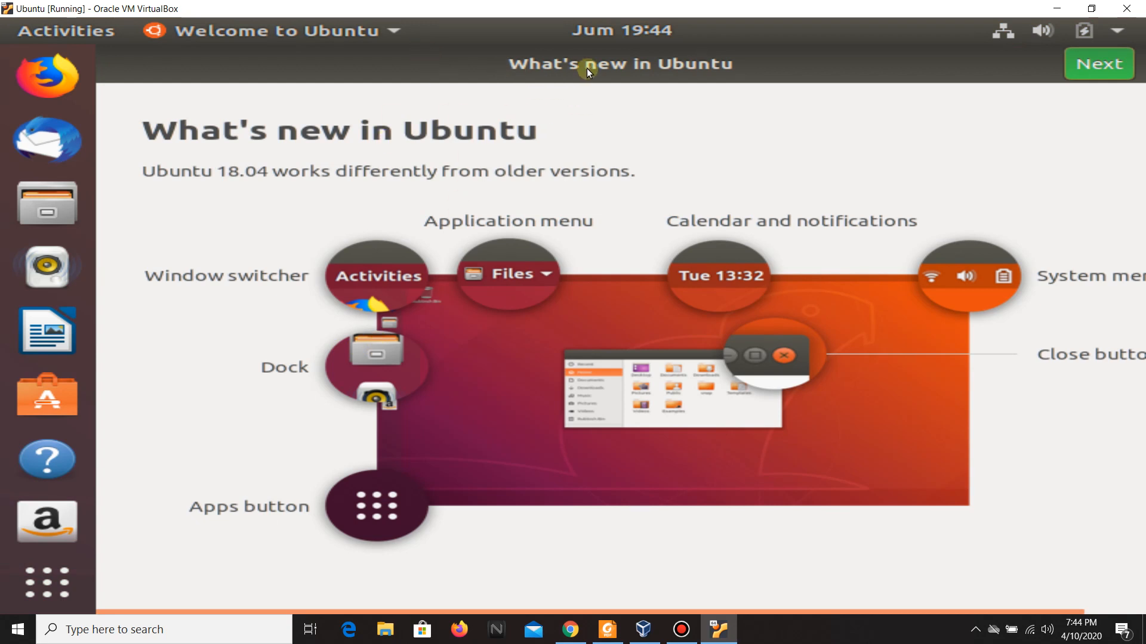
# Go through the Welcome to Ubuntu tour, skipping Livepatch setup and keeping system info reporting, and finish it.
pyautogui.click(1107, 74)
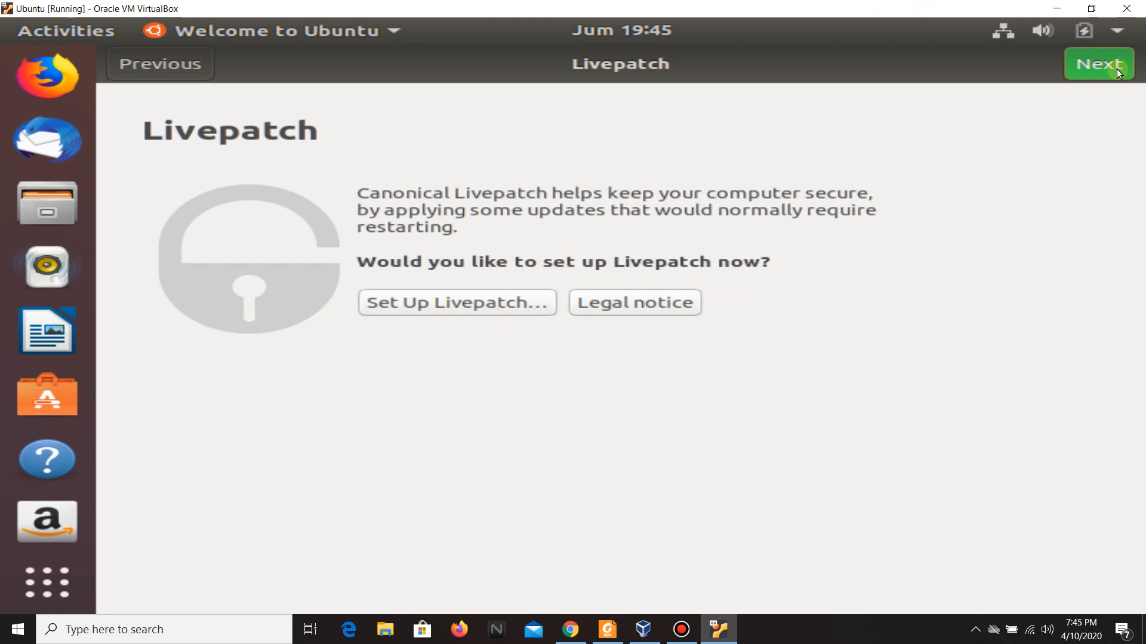
pyautogui.click(1097, 61)
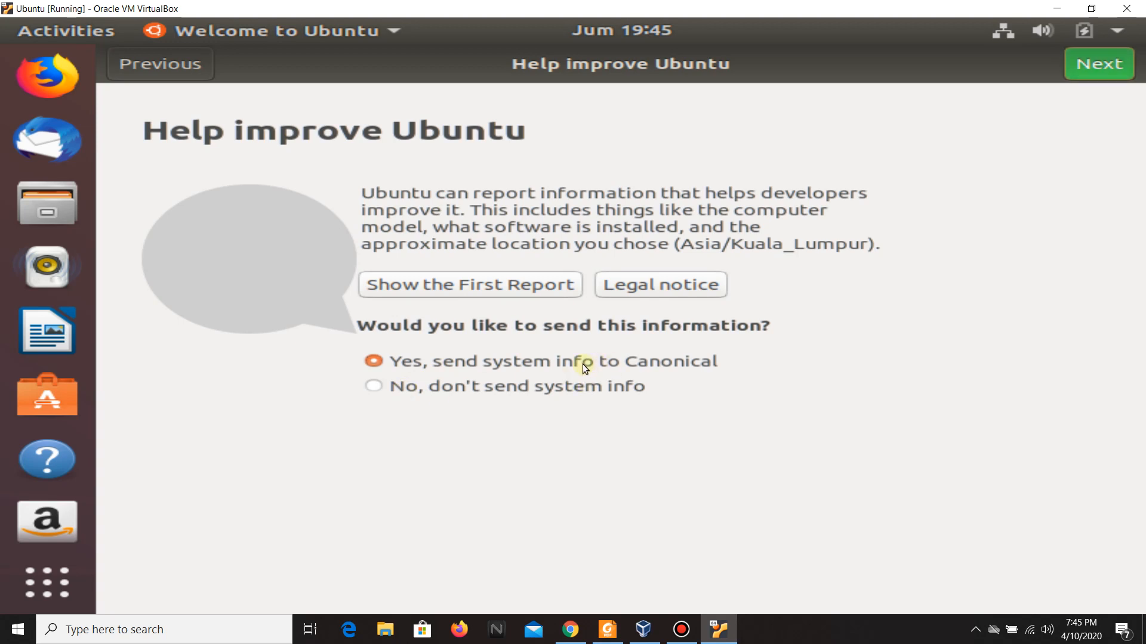
pyautogui.click(1103, 59)
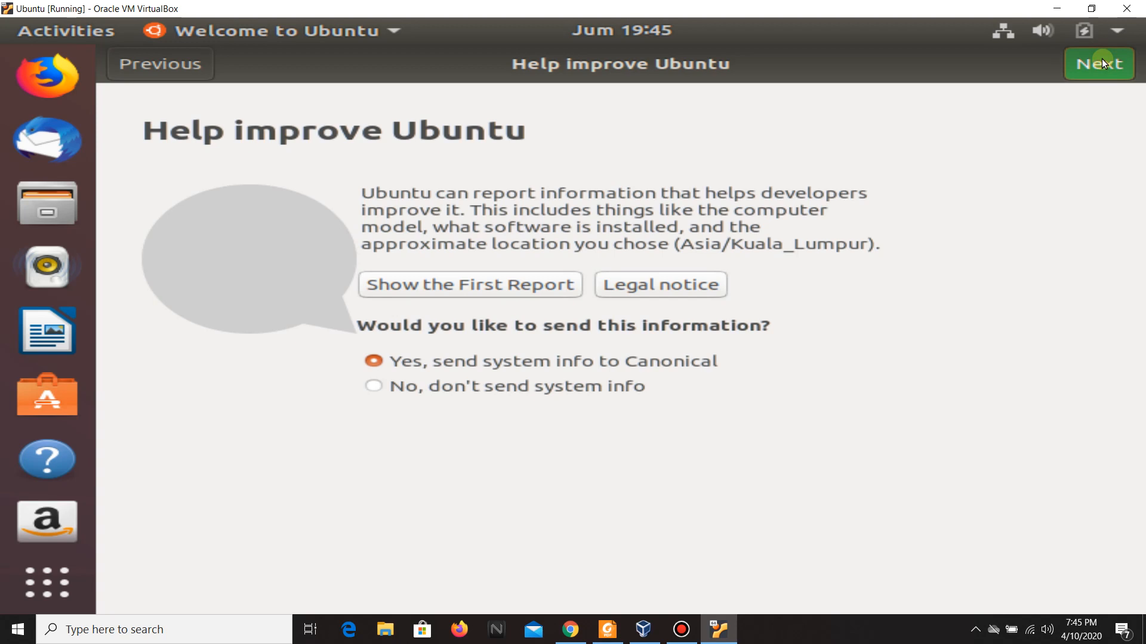
pyautogui.click(1088, 75)
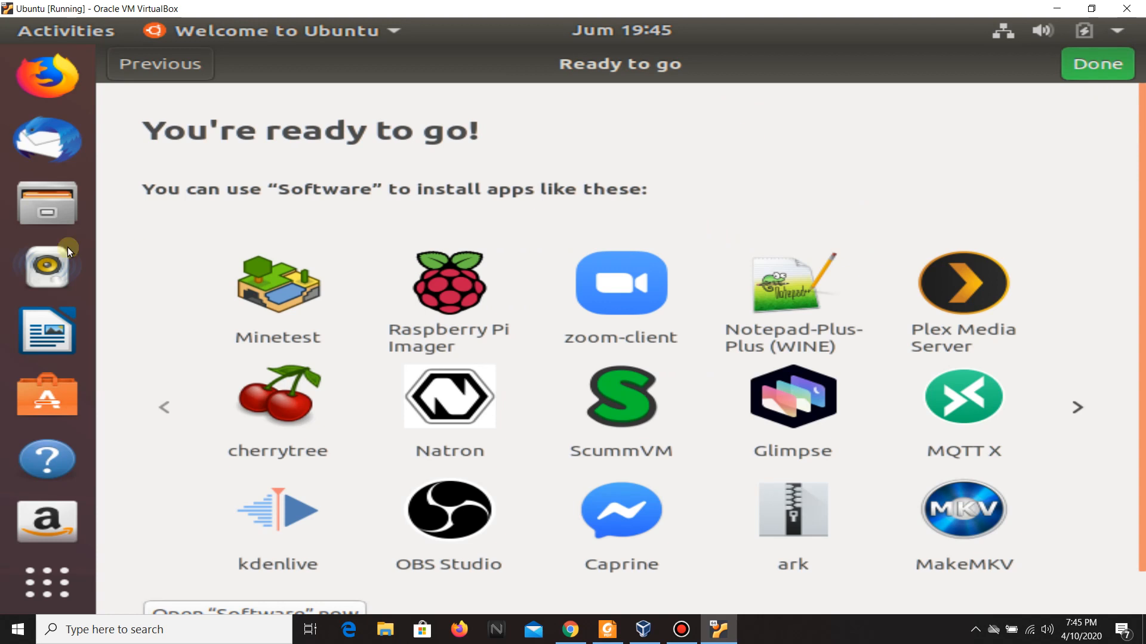
pyautogui.click(1080, 76)
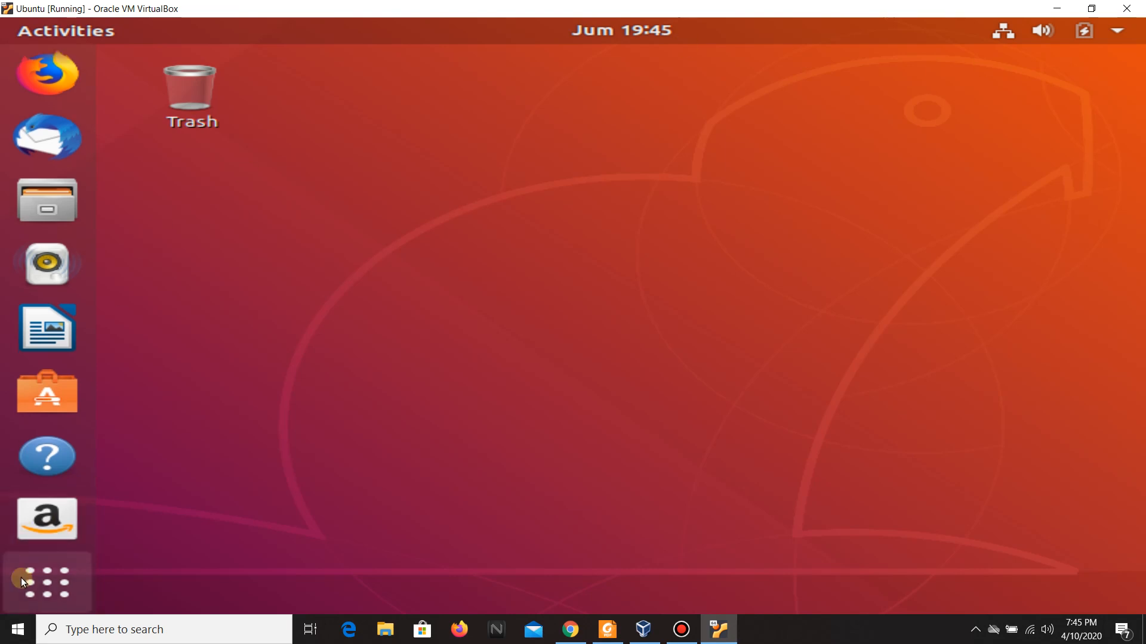
# Browse the full grid of installed applications, then return to the desktop.
pyautogui.click(43, 586)
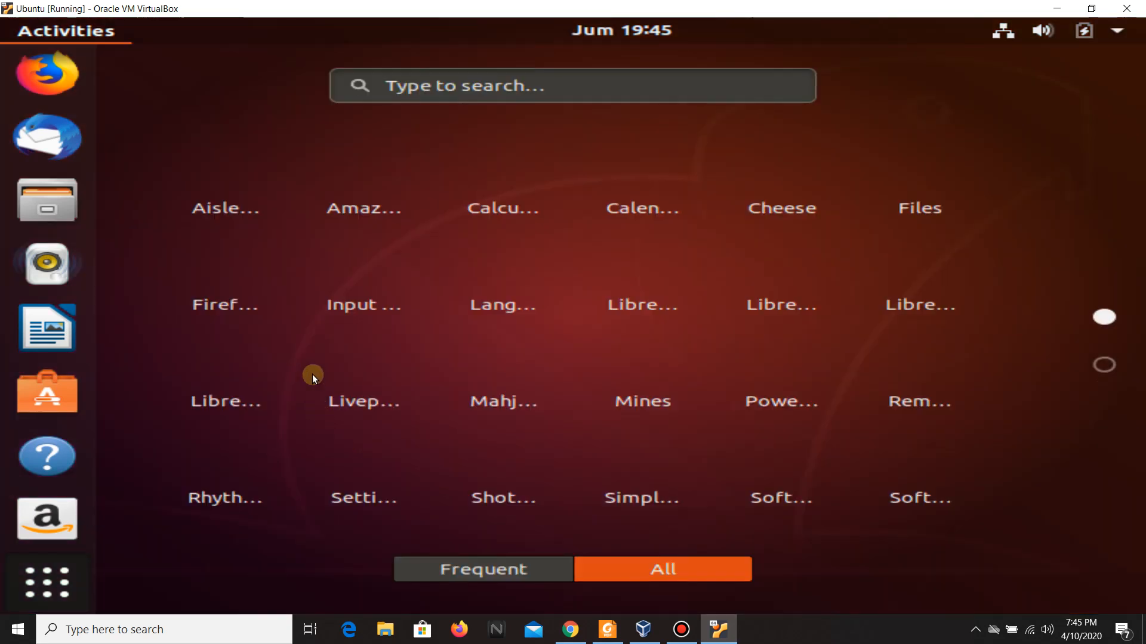
pyautogui.scroll(-1, 464, 332)
pyautogui.scroll(1, 464, 331)
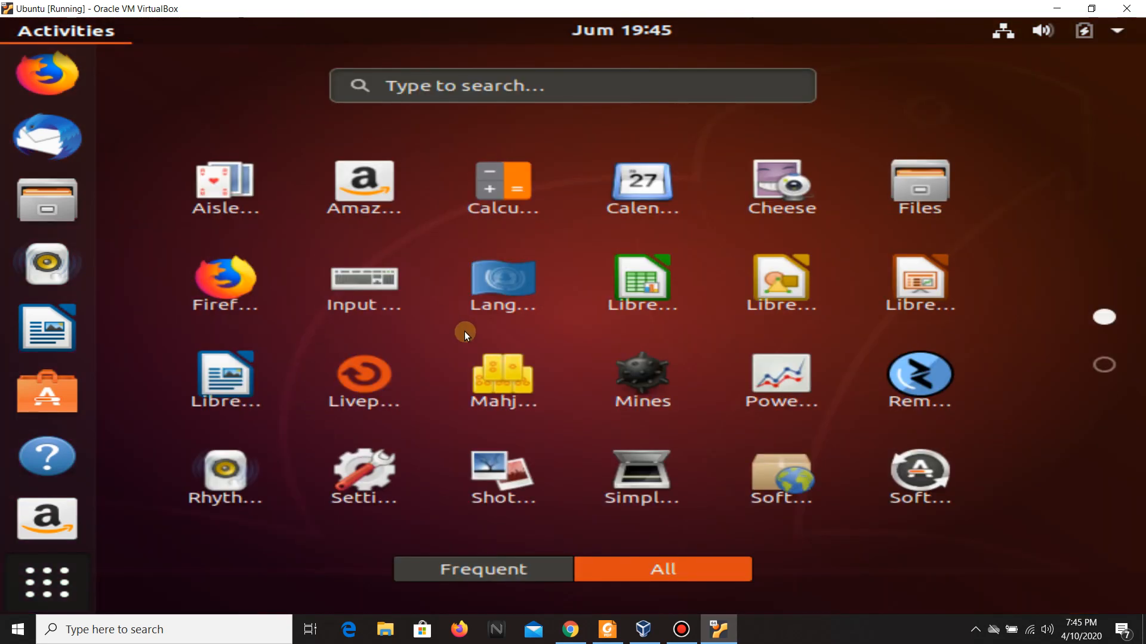
pyautogui.scroll(-1, 465, 331)
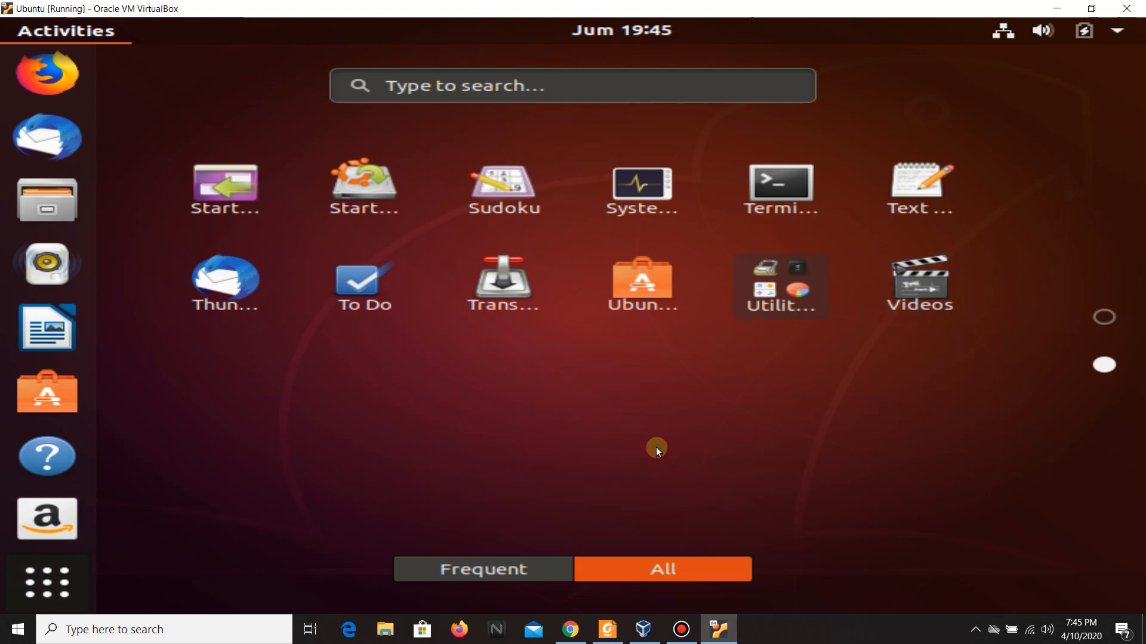
pyautogui.click(33, 588)
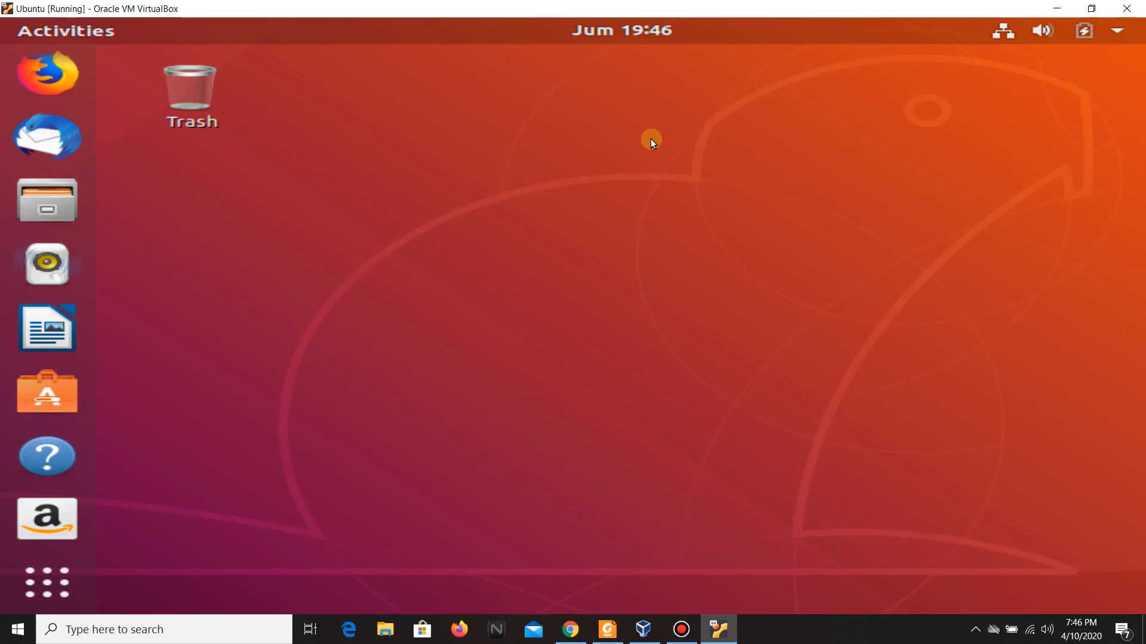
# Open the system menu and power off the Ubuntu guest.
pyautogui.click(1120, 32)
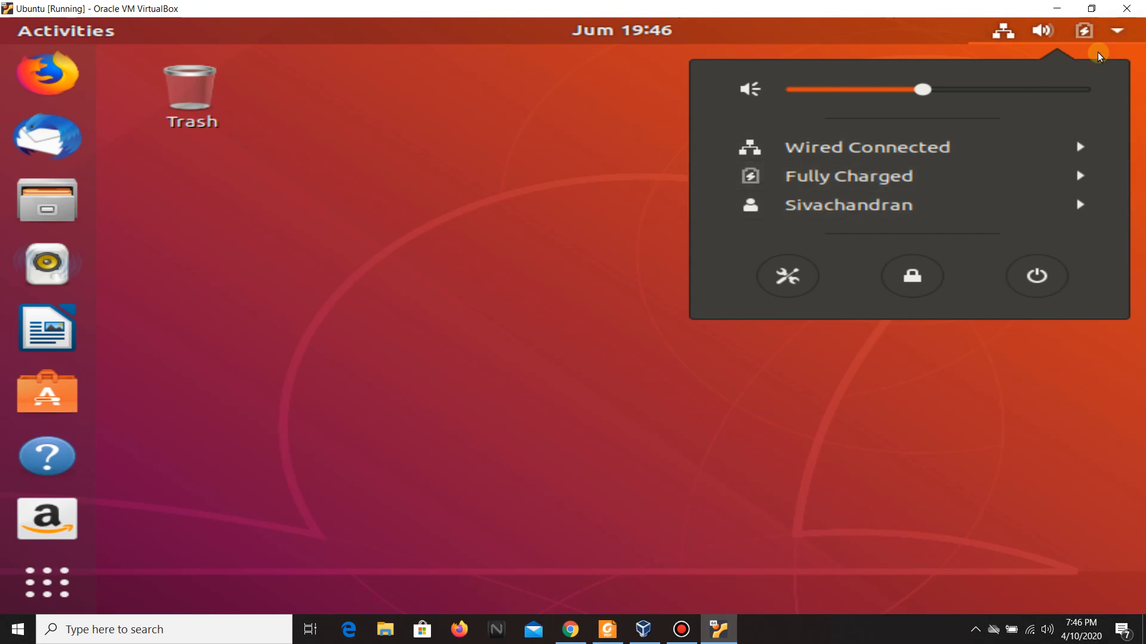
pyautogui.click(1118, 35)
pyautogui.click(1118, 35)
pyautogui.click(1002, 32)
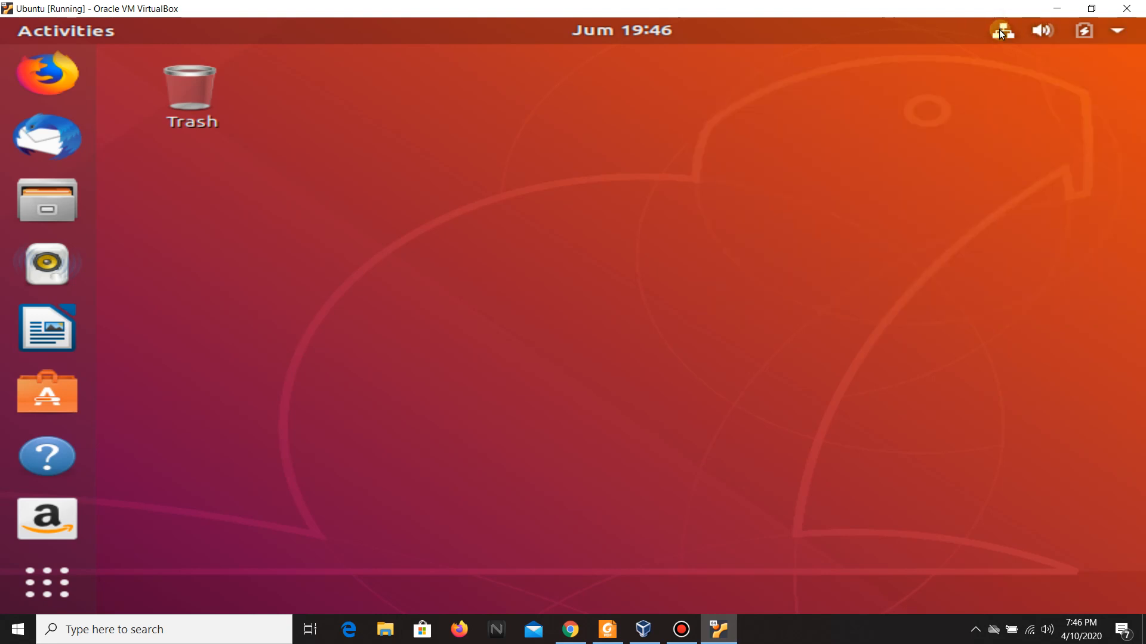
pyautogui.click(1003, 33)
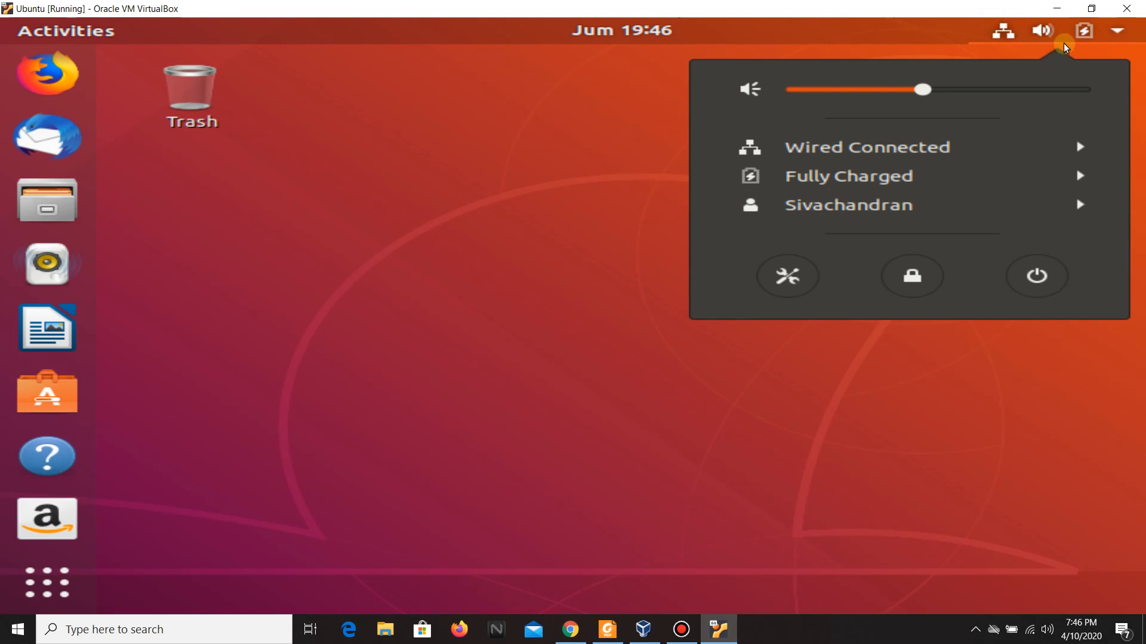
pyautogui.click(1115, 34)
pyautogui.click(1115, 36)
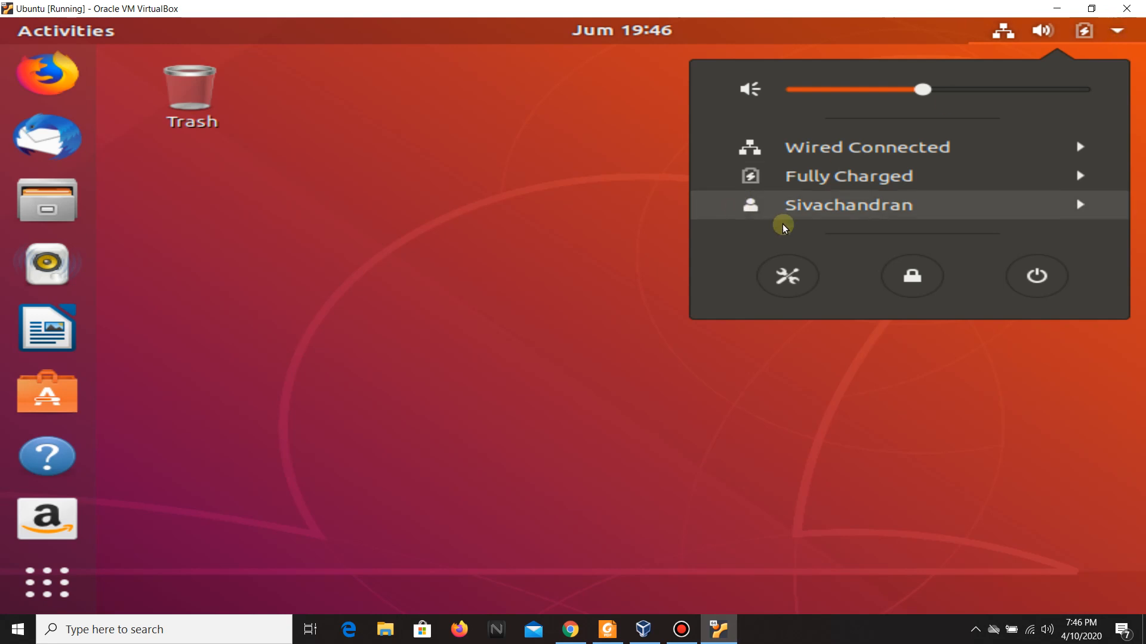
pyautogui.click(1041, 290)
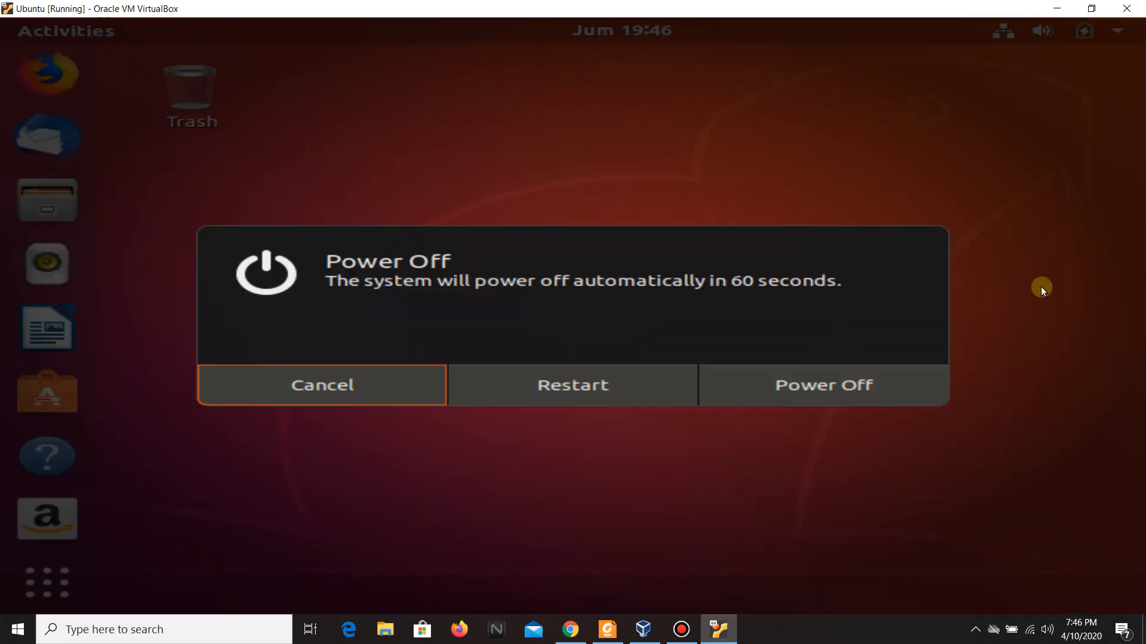
pyautogui.click(771, 388)
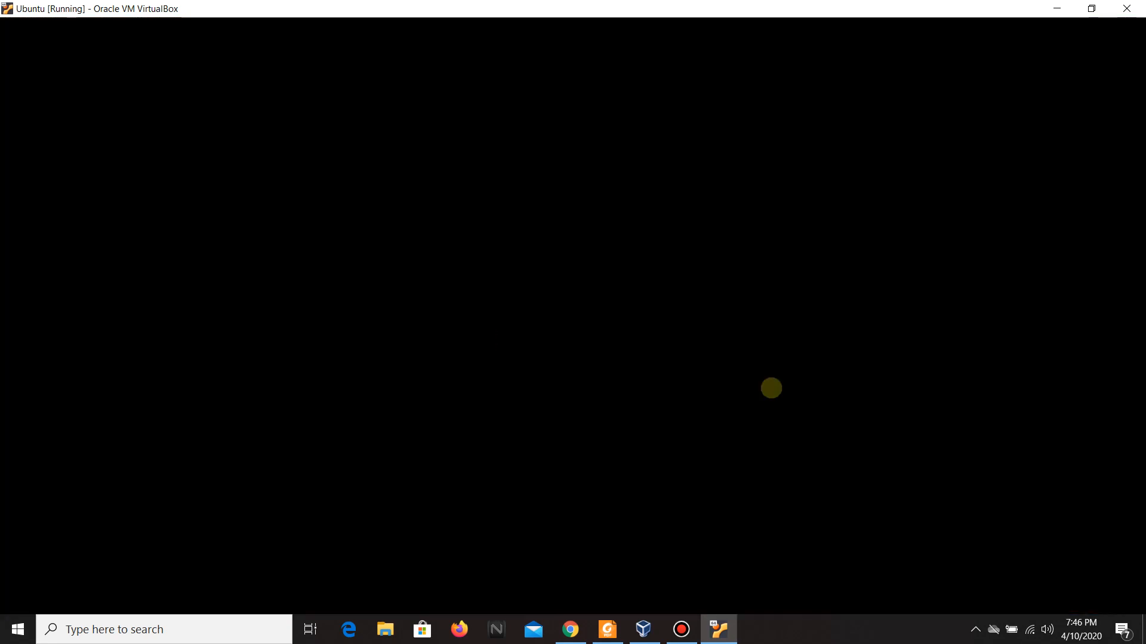